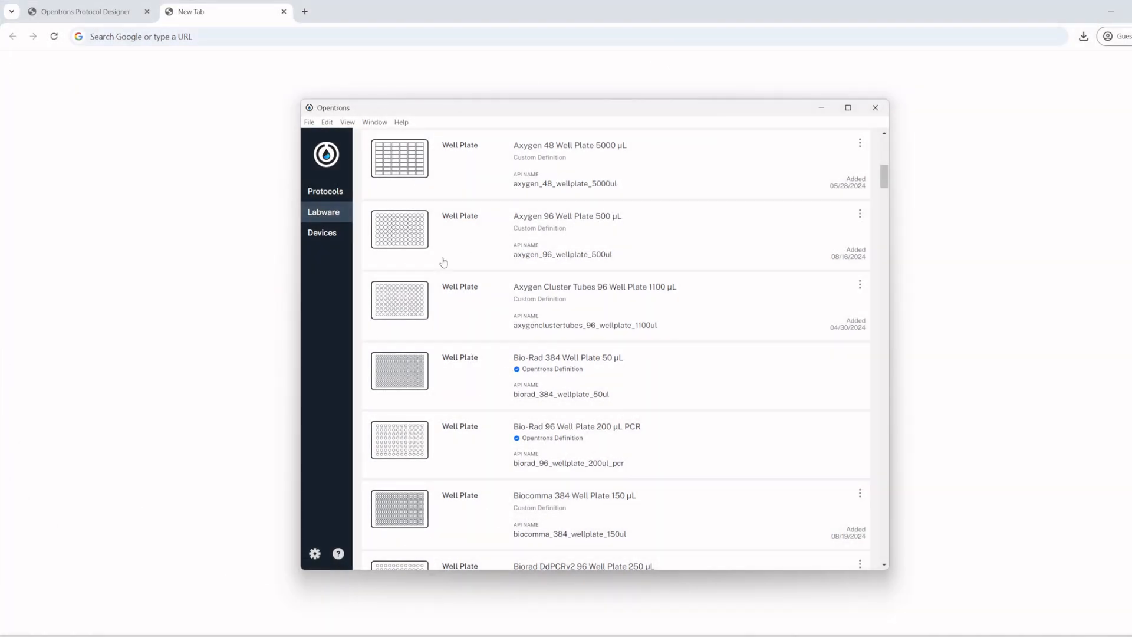
Minimize the labware list window and arrange the blank browser tab side by side with the Fisher Scientific product page.
scroll(448, 269, "up", 8)
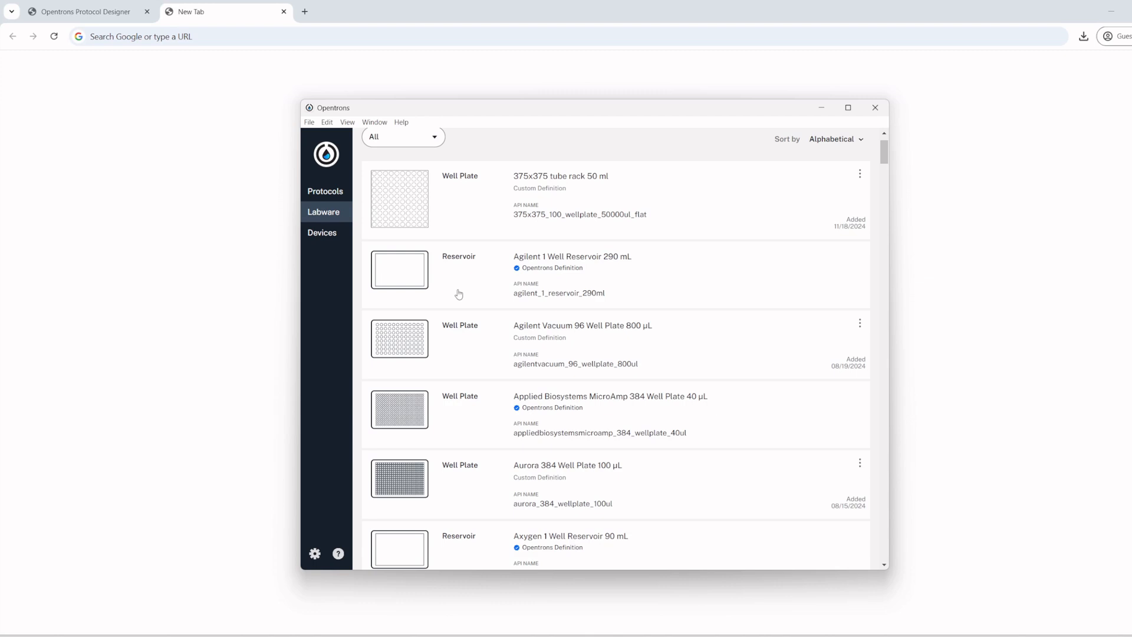
left_click(820, 108)
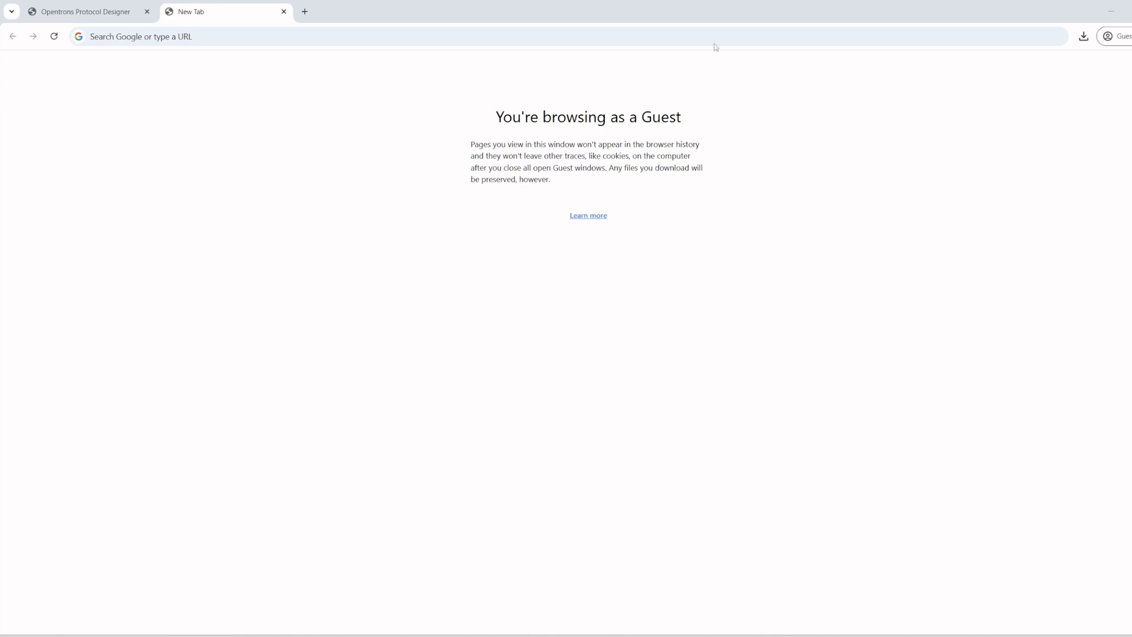
left_click(722, 4)
left_click(674, 391)
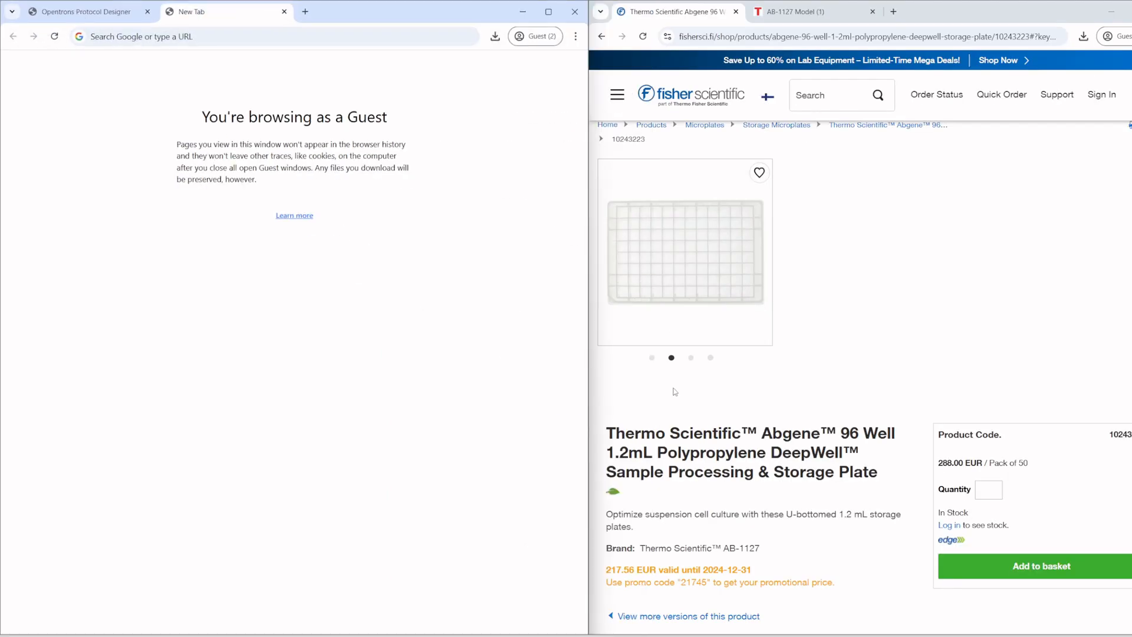
left_click(769, 398)
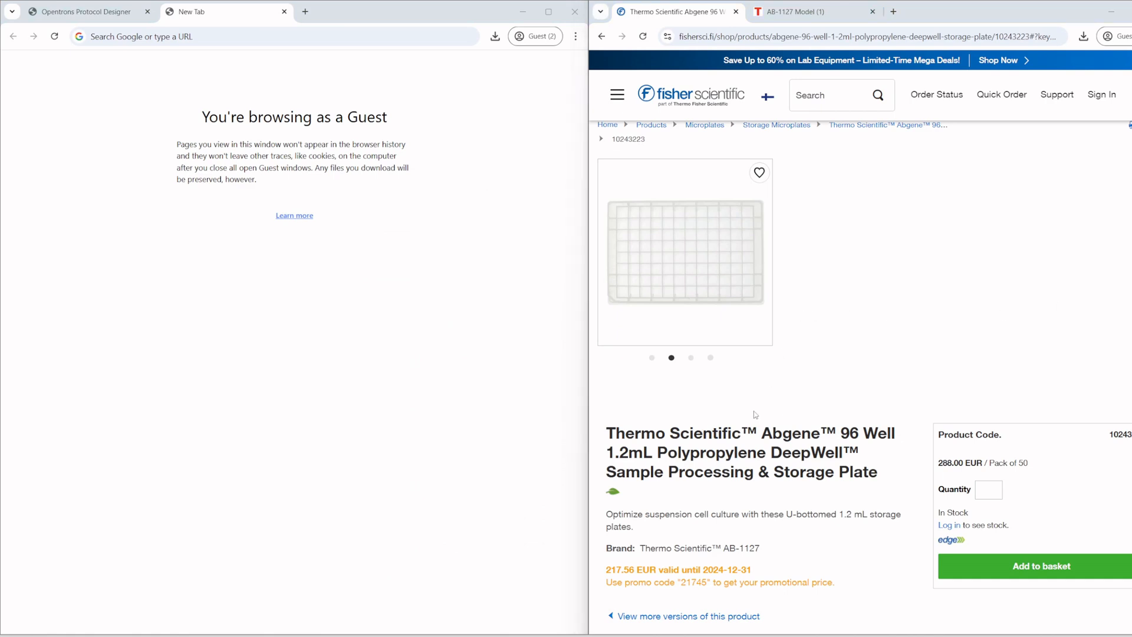
Open the technical drawing of the ABgene 96-well 1.2 mL storage plate from the product page's documents.
scroll(755, 414, "down", 2)
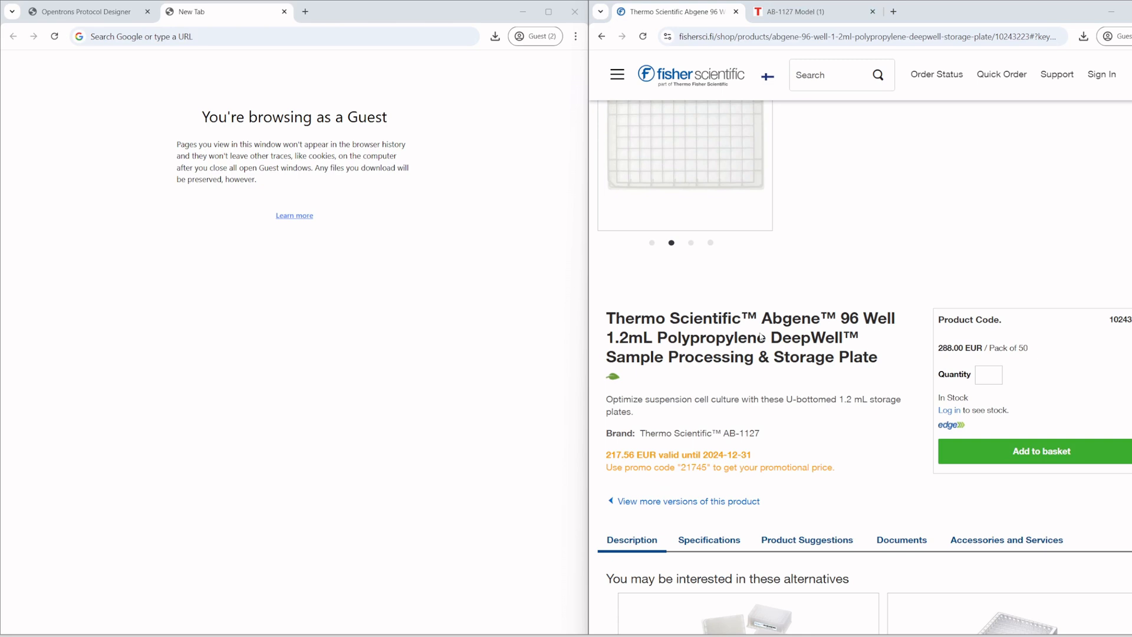
scroll(761, 336, "up", 2)
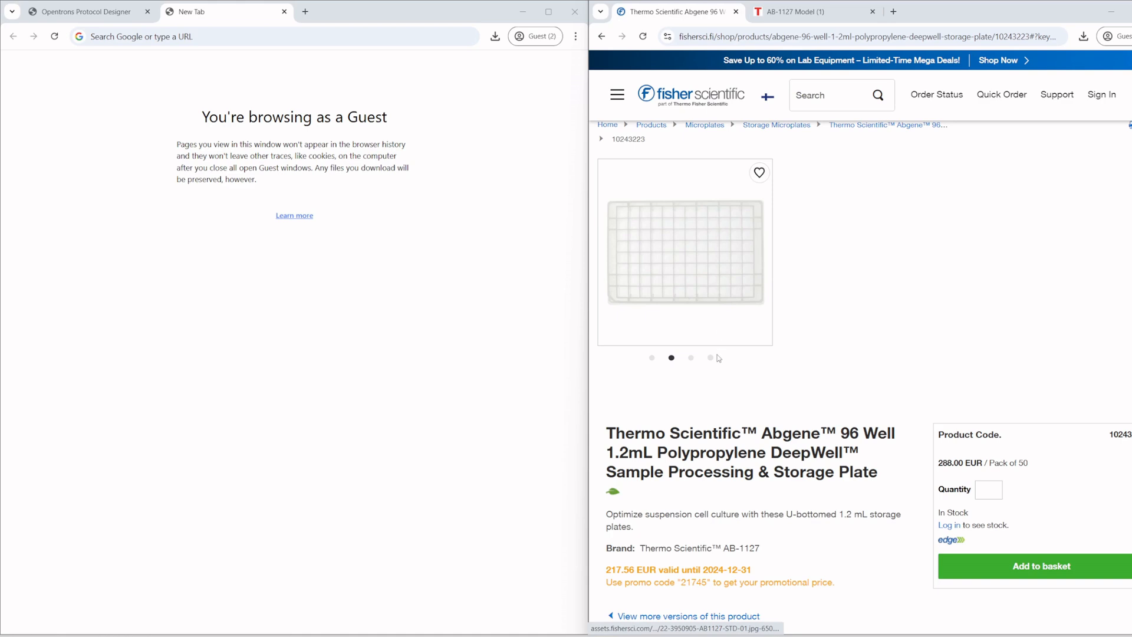
scroll(731, 268, "down", 3)
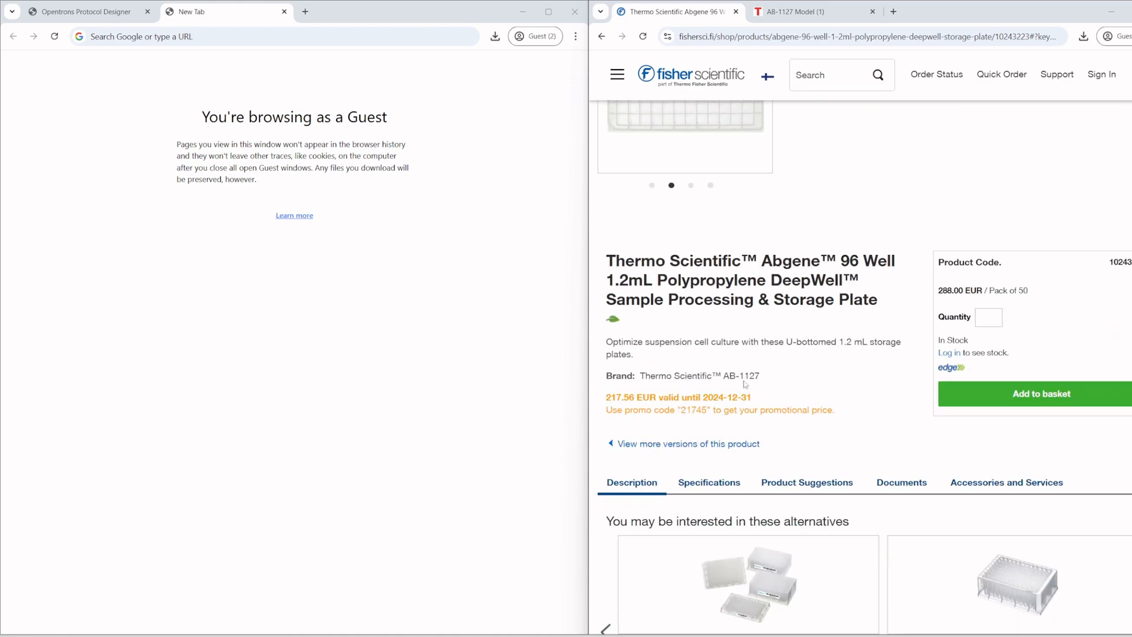
left_click(895, 485)
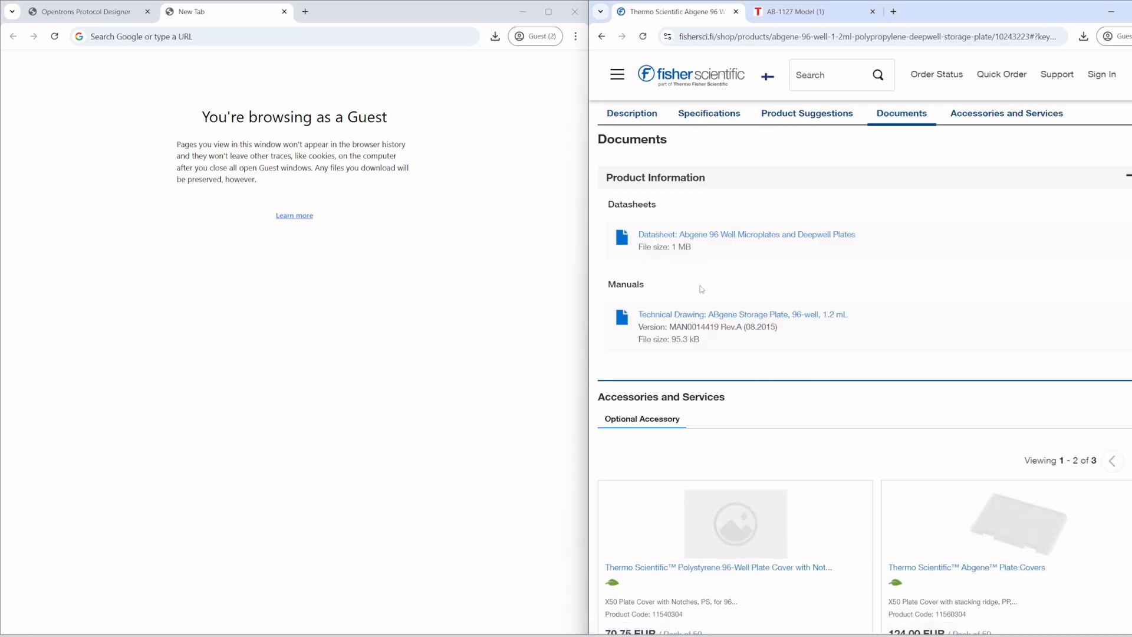
scroll(684, 283, "up", 1)
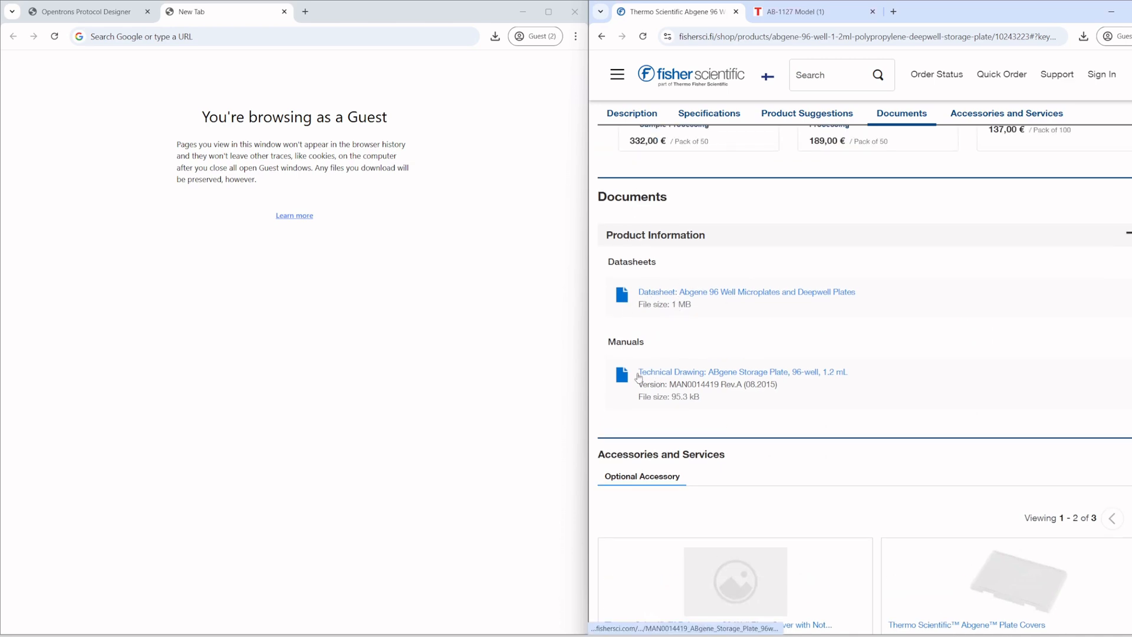
left_click(767, 372)
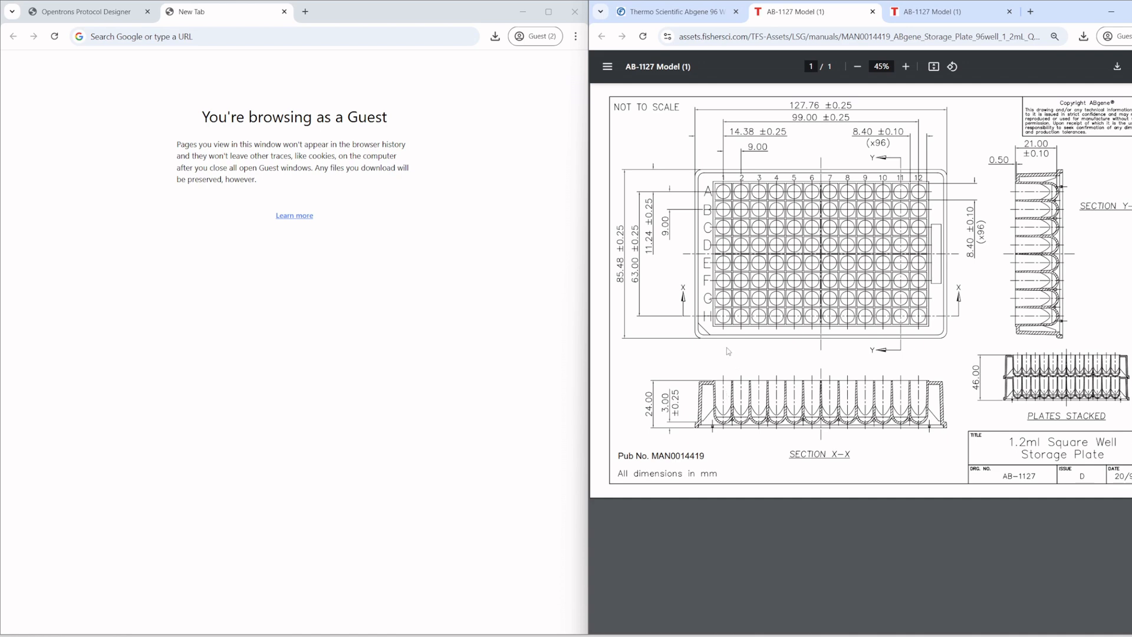
Go to labware.opentrons.com in the empty browser tab and open the Custom Labware Creator.
left_click(109, 36)
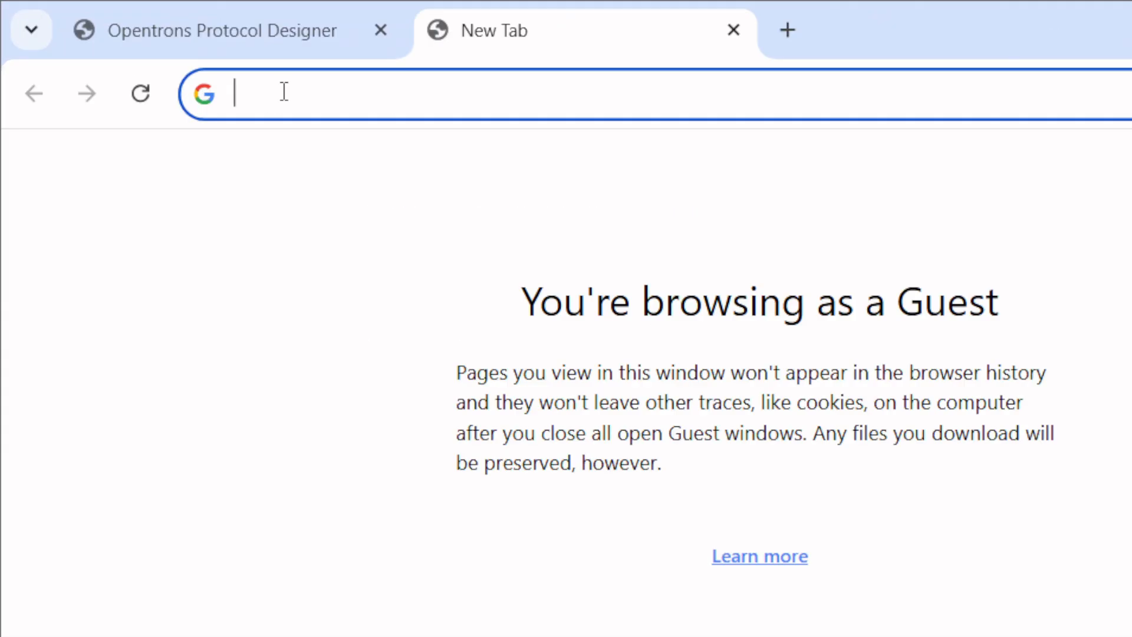
type("lab")
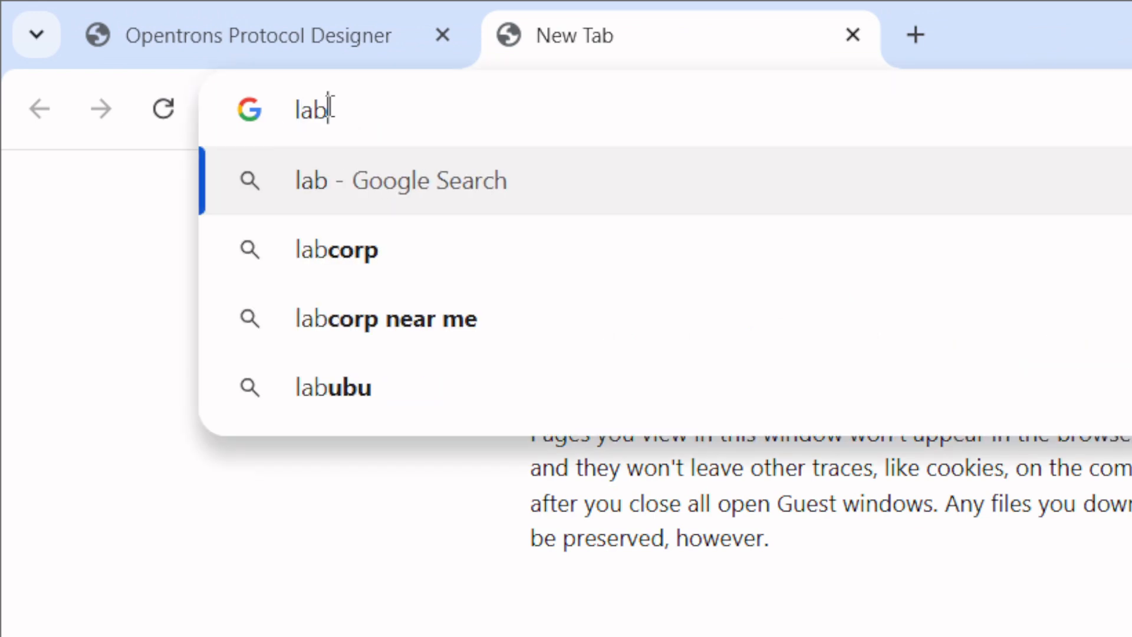
type("ware.opentrons.com")
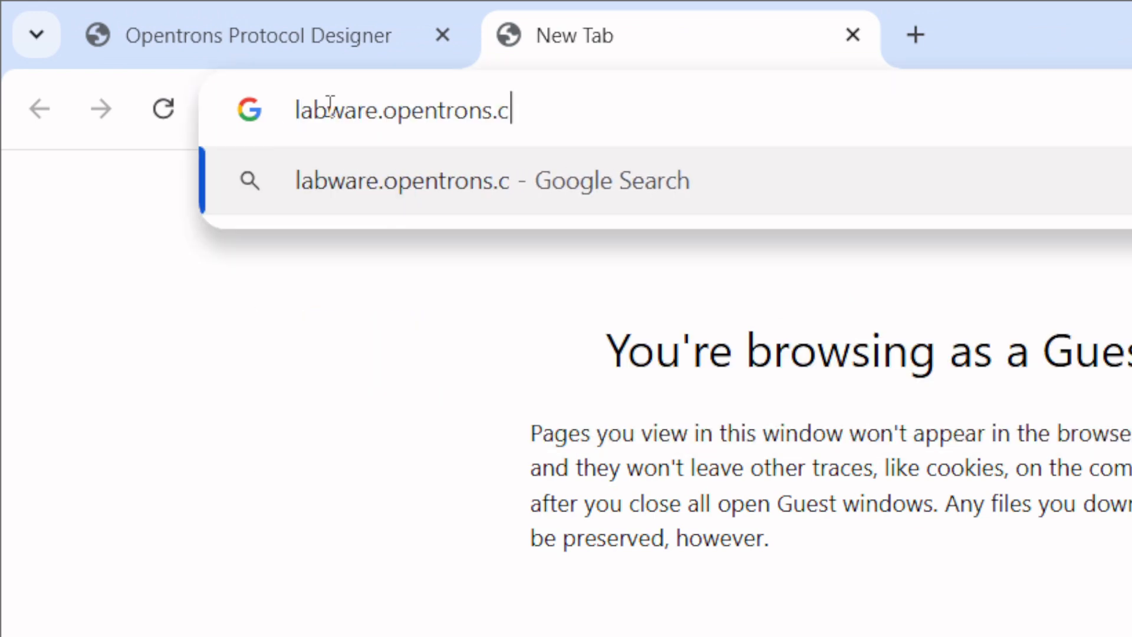
key("Return")
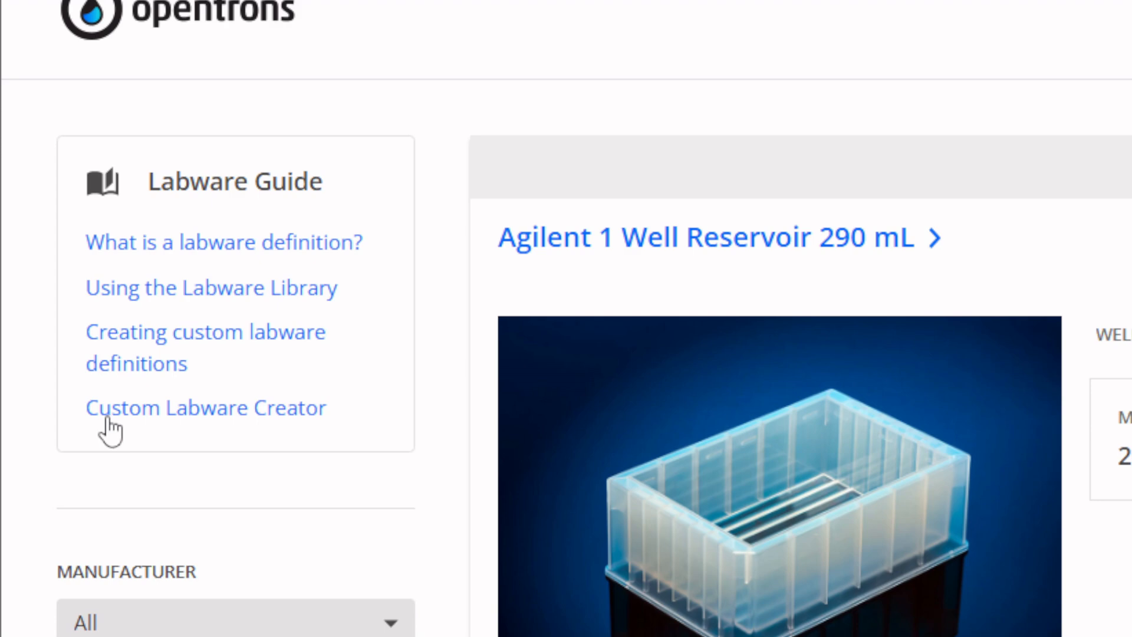
left_click(109, 421)
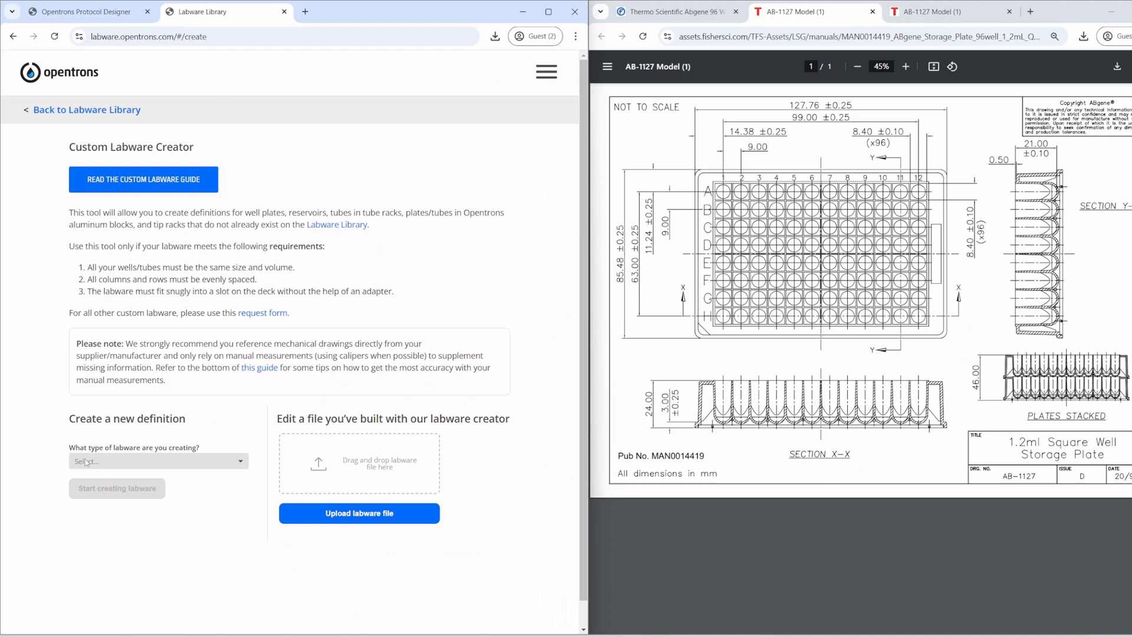
Start a new Well Plate definition and specify that all wells have the same shape and size.
left_click(87, 466)
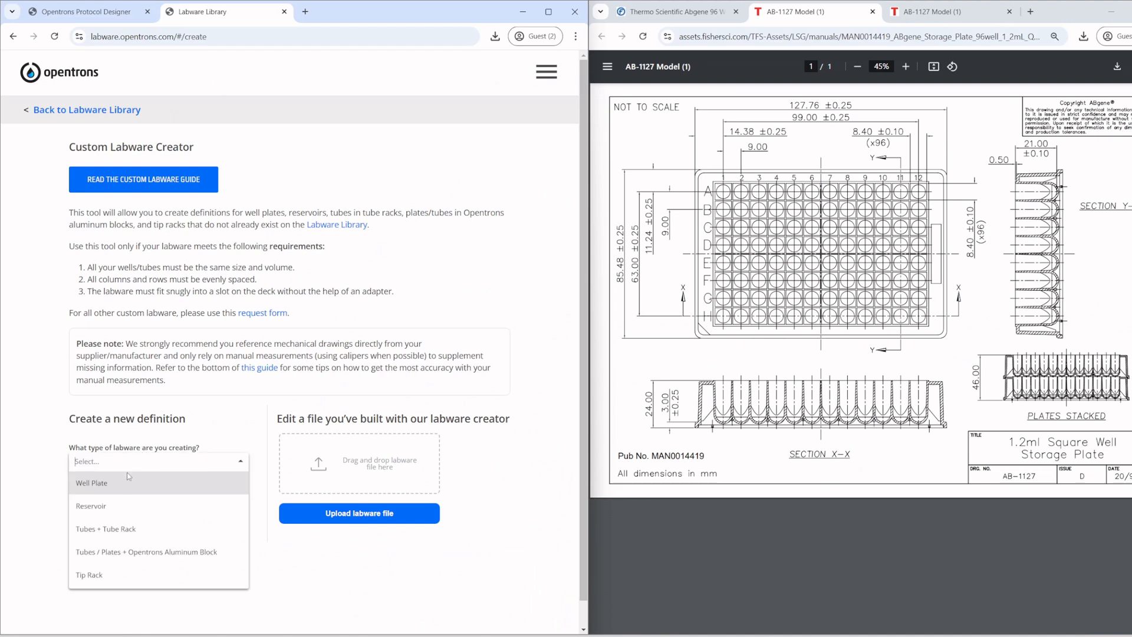
left_click(105, 489)
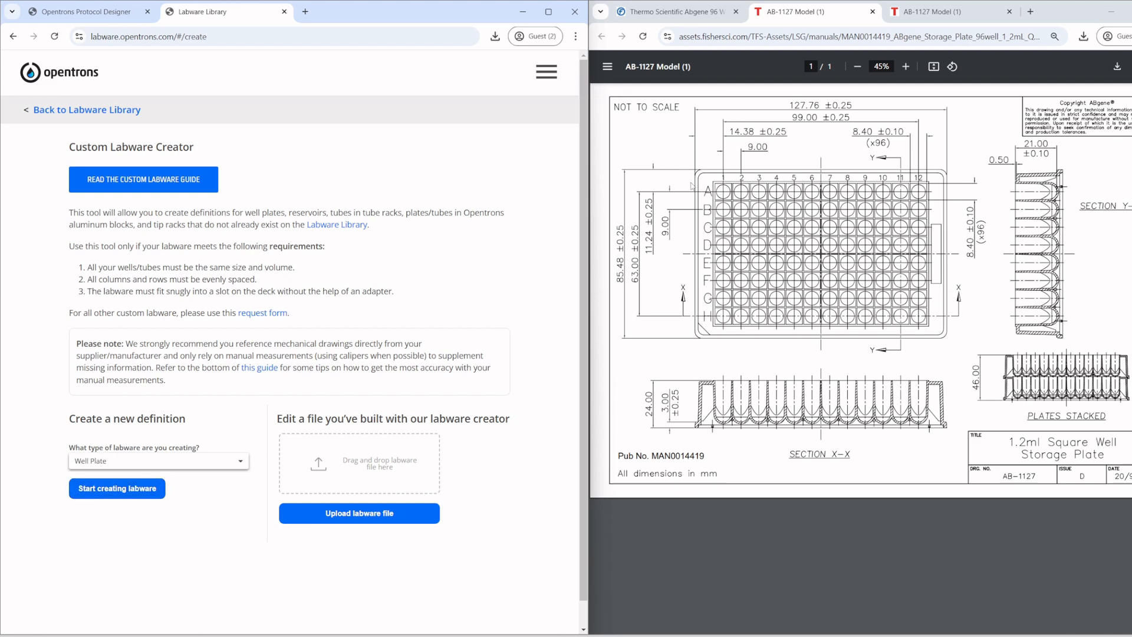
left_click(98, 498)
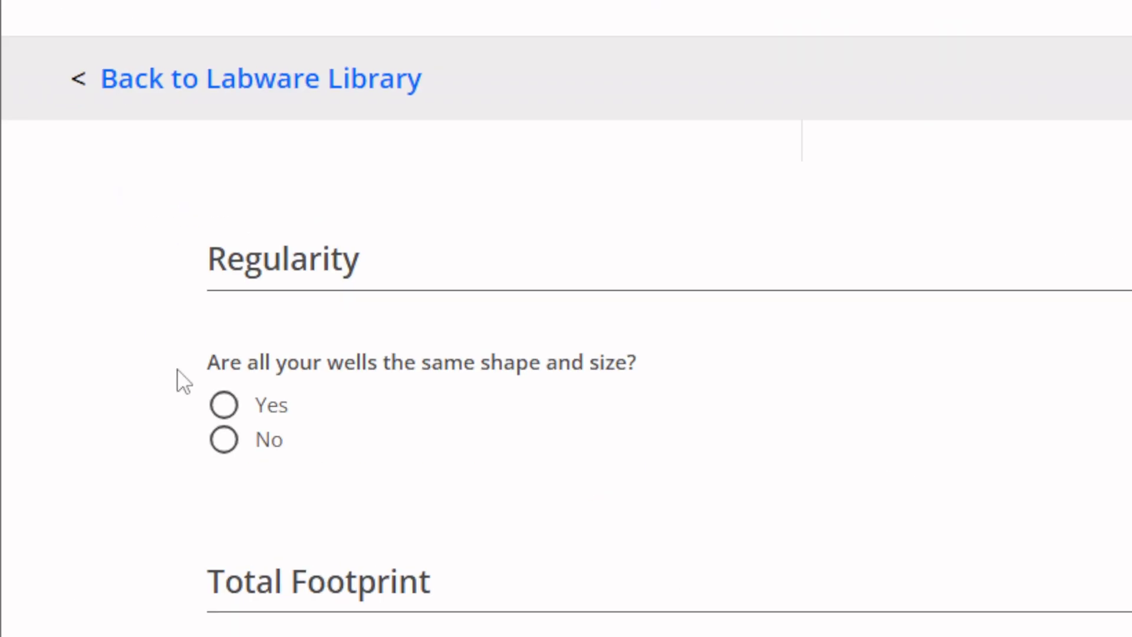
left_click(223, 405)
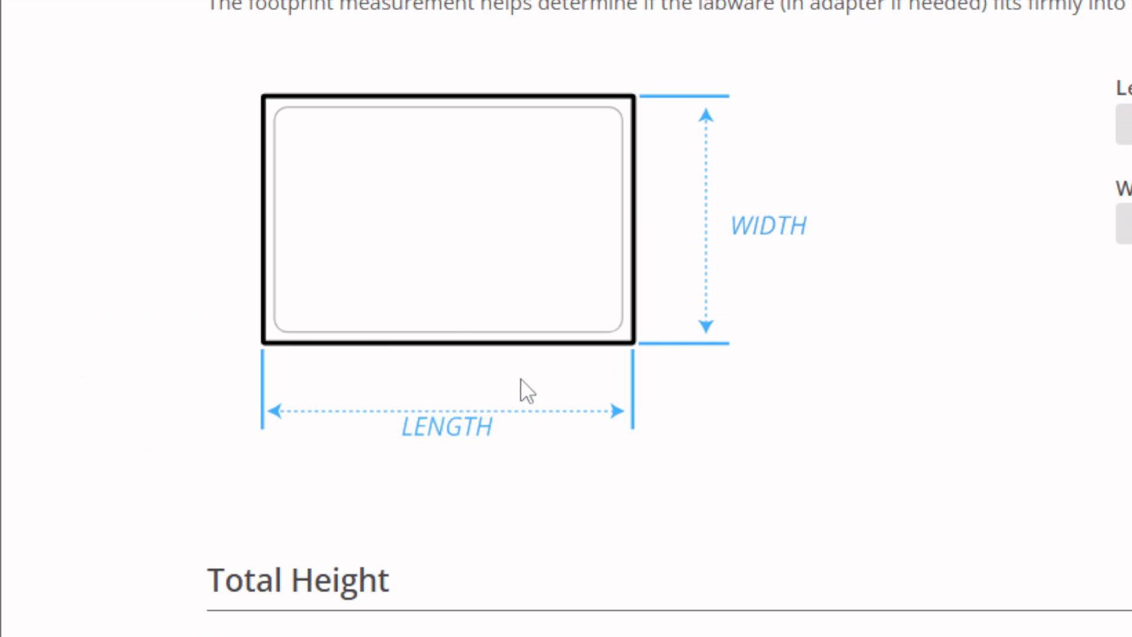
Set the plate's total footprint to 127.76 mm length and 85.48 mm width.
left_click(1124, 125)
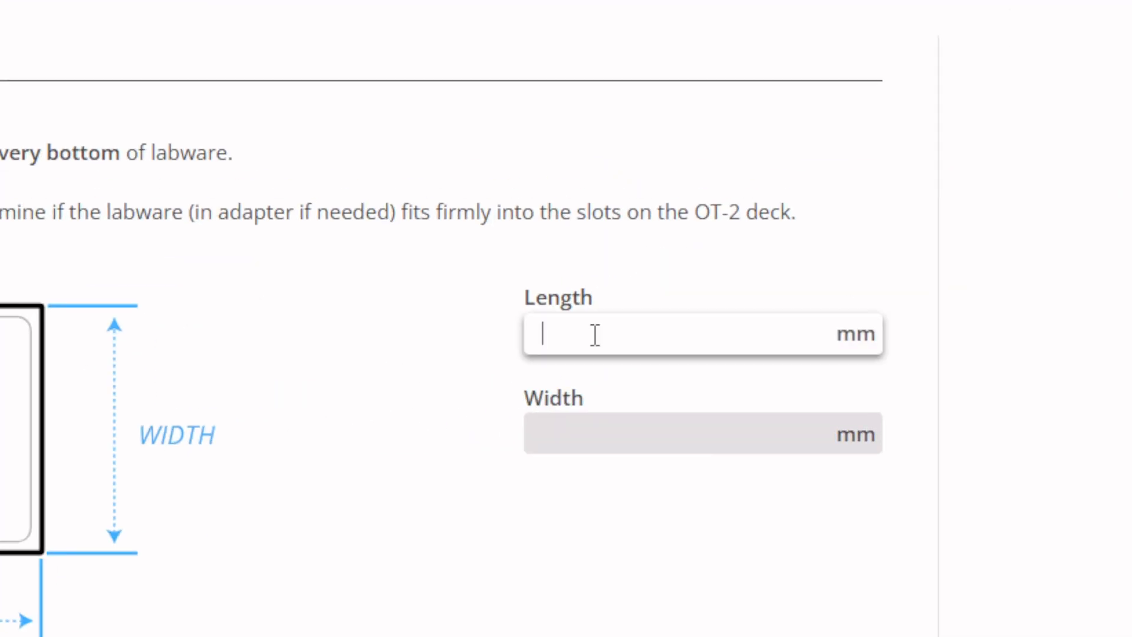
type("127.76")
left_click(635, 435)
type("85.48")
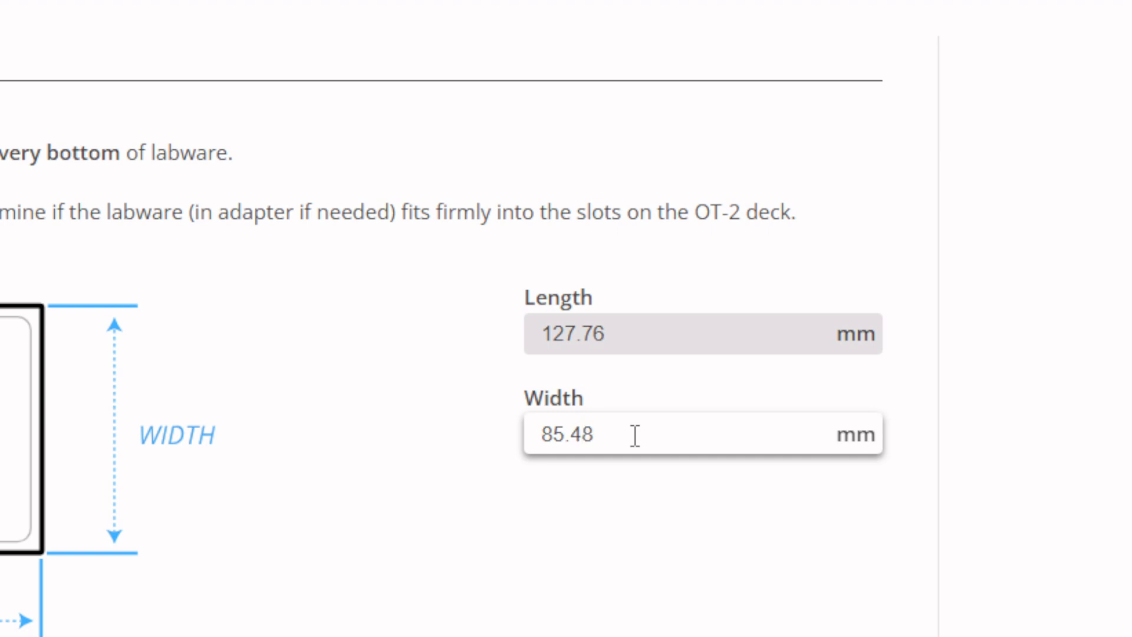
left_click(601, 600)
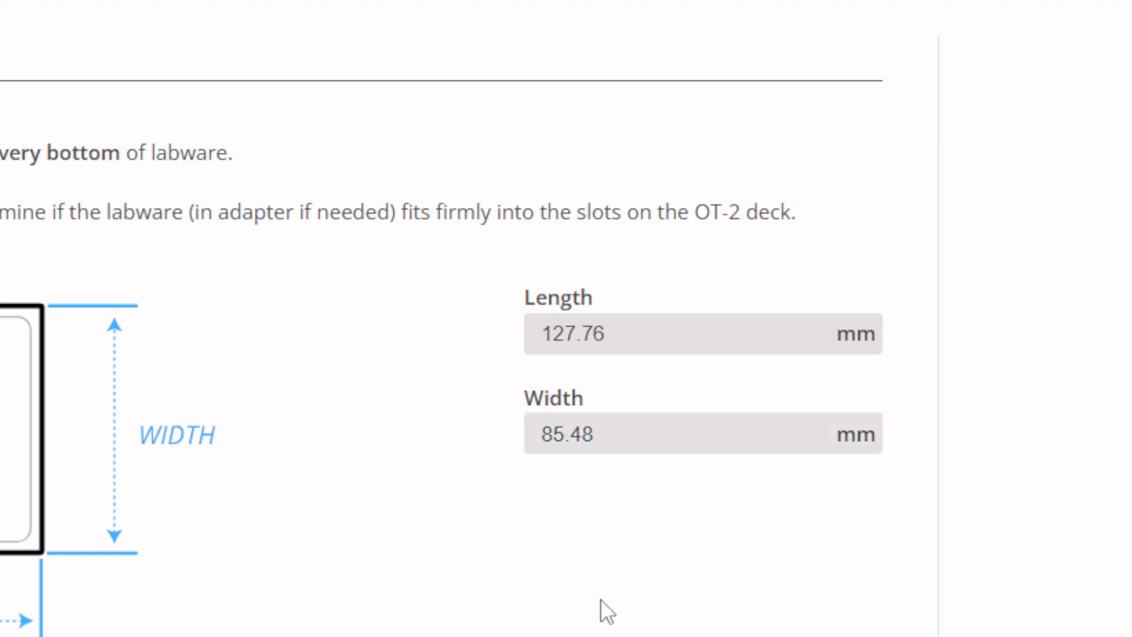
Set the plate's total height to 24 mm.
scroll(601, 599, "down", 10)
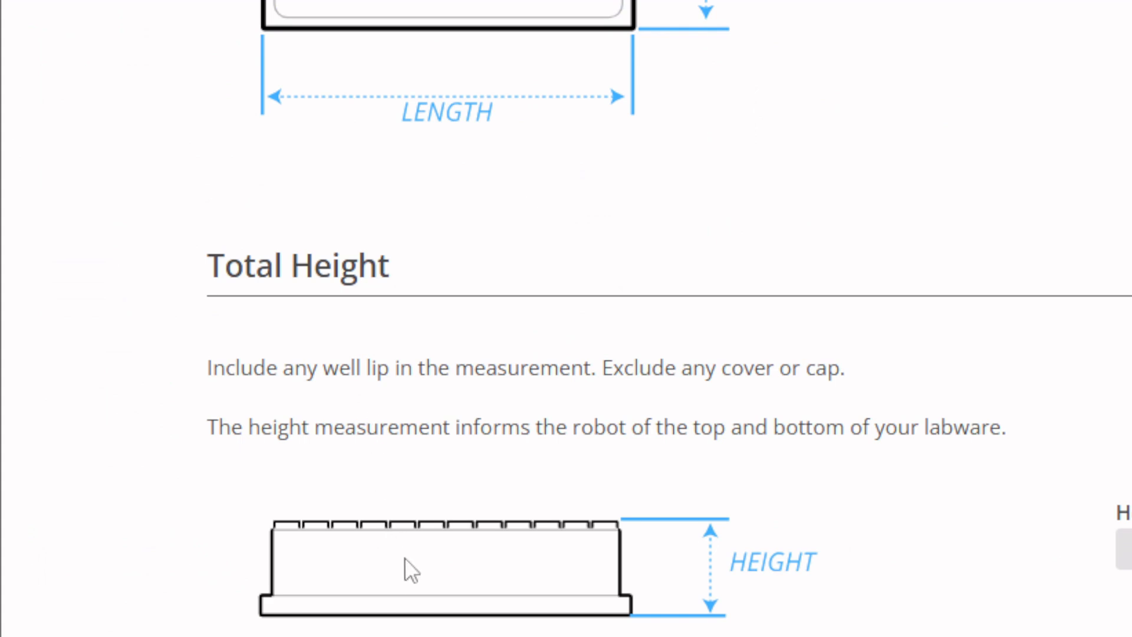
left_click(596, 330)
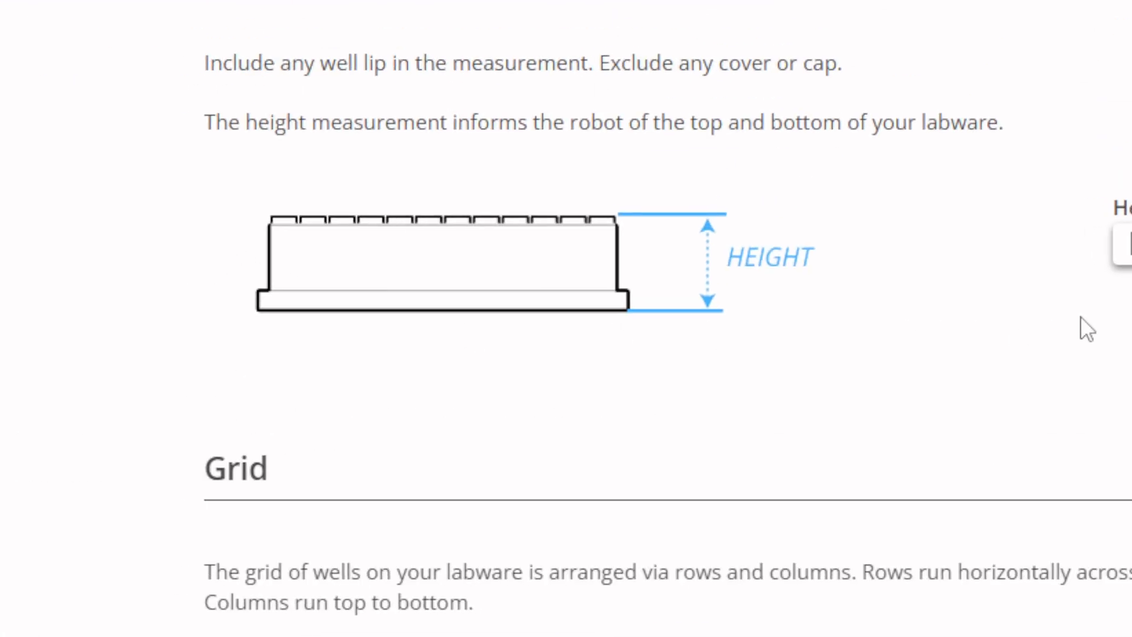
left_click(596, 329)
type("24")
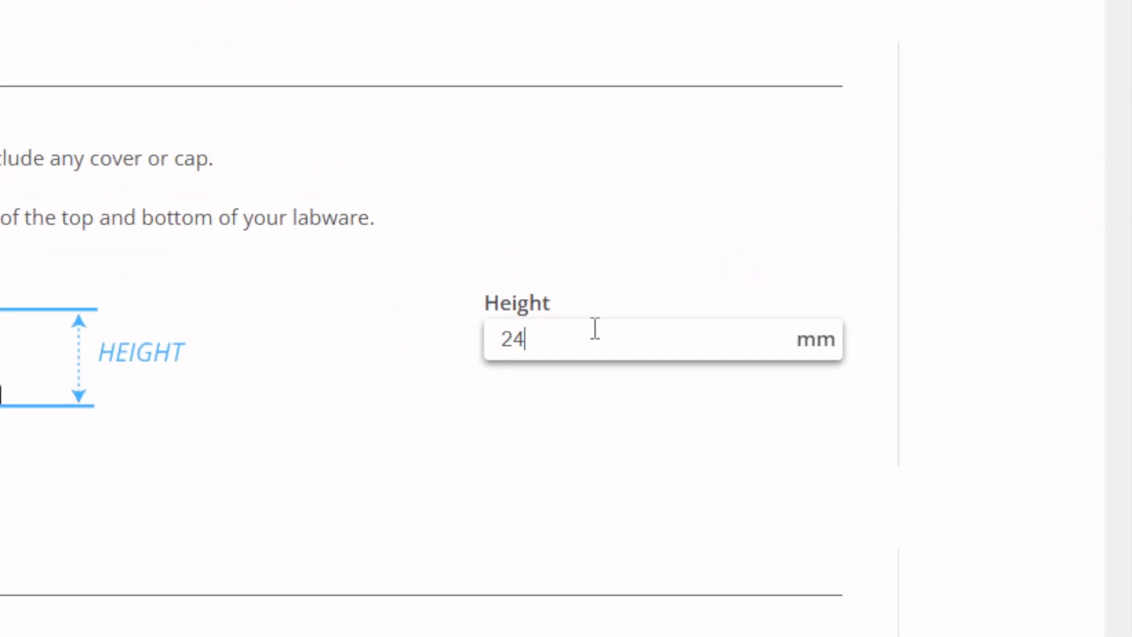
left_click(479, 511)
Define the well grid as 8 rows and 12 columns, with both rows and columns evenly spaced.
scroll(480, 511, "down", 5)
scroll(480, 511, "down", 2)
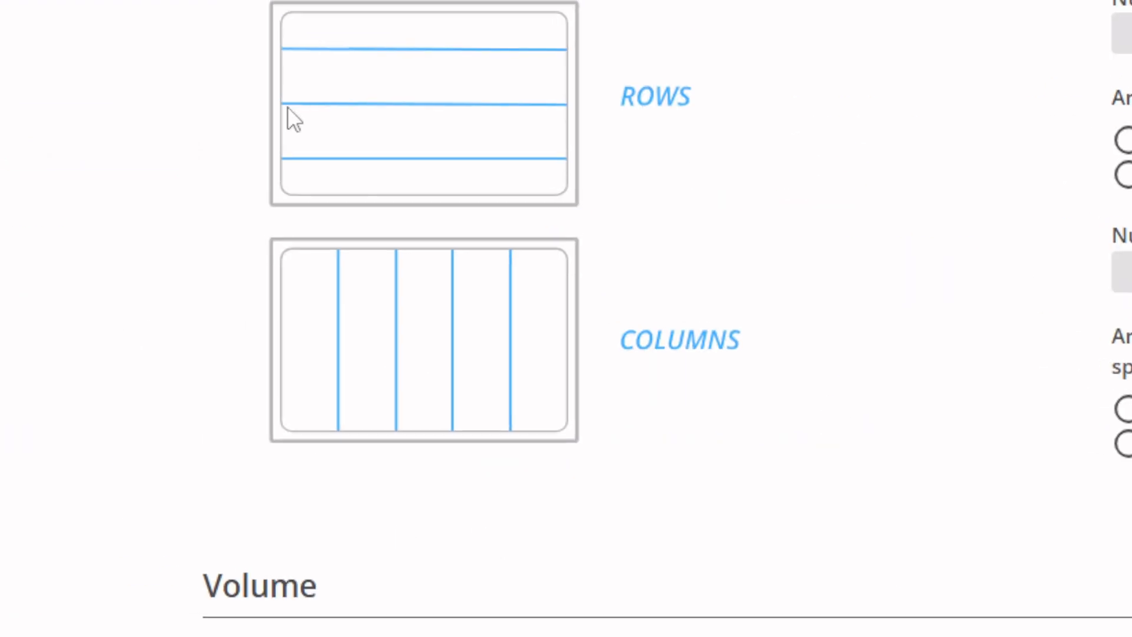
scroll(295, 236, "up", 4)
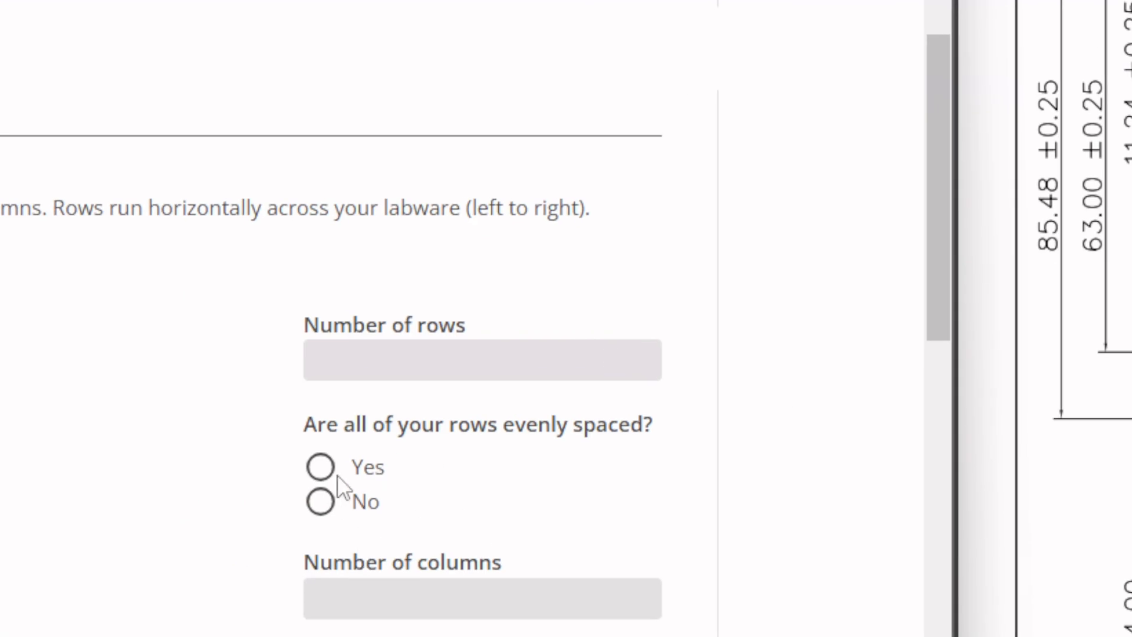
left_click(331, 361)
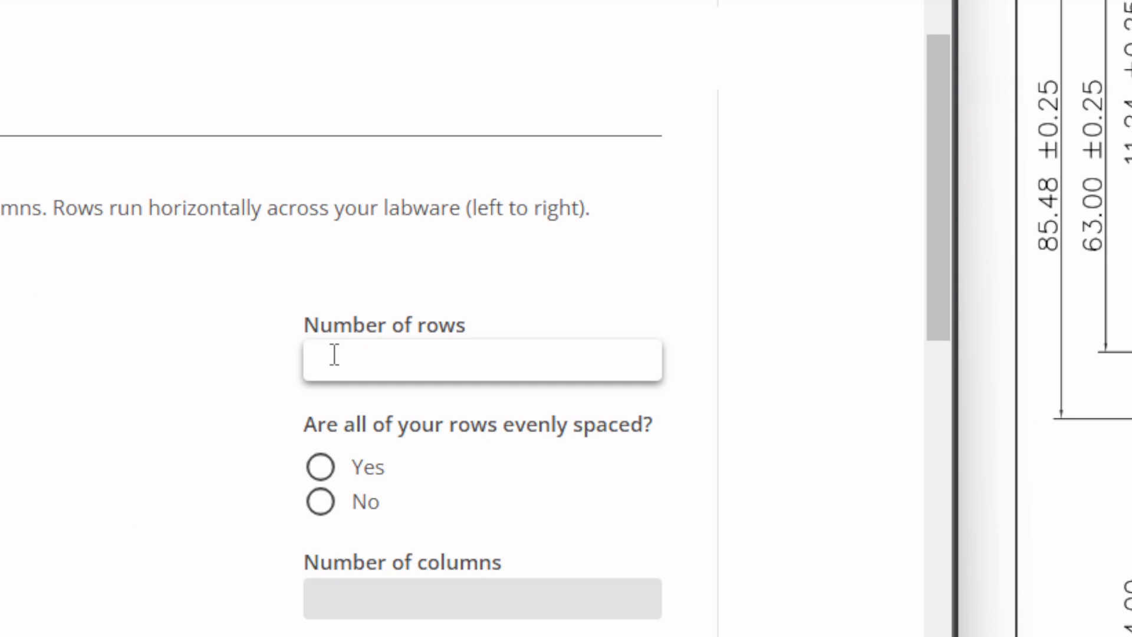
type("8")
key("Tab")
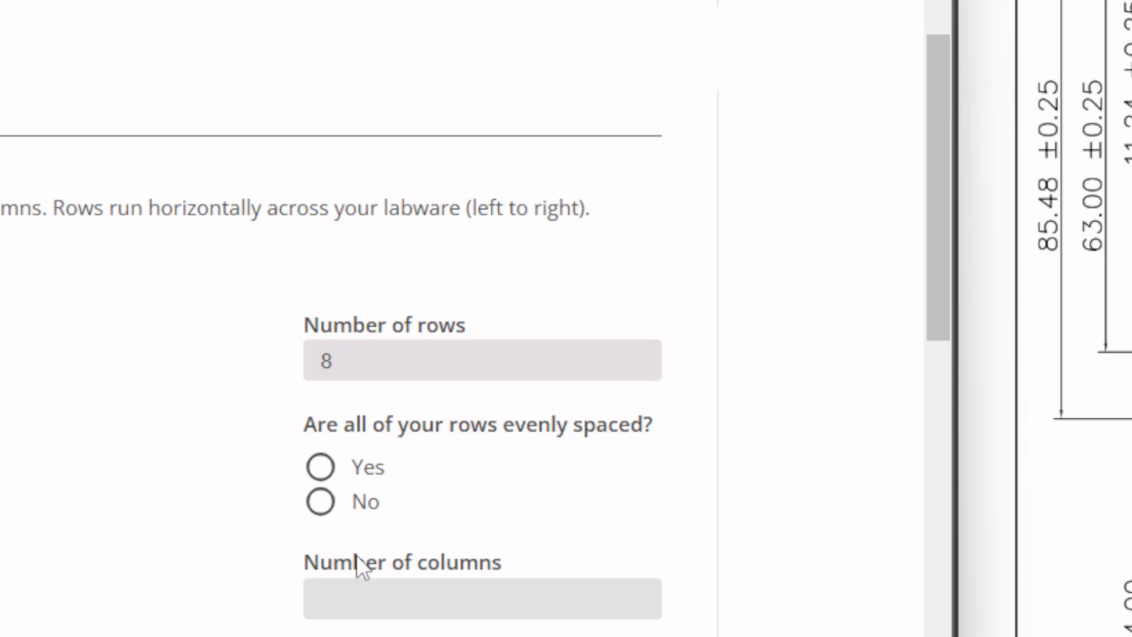
left_click(403, 585)
type("12")
left_click(516, 194)
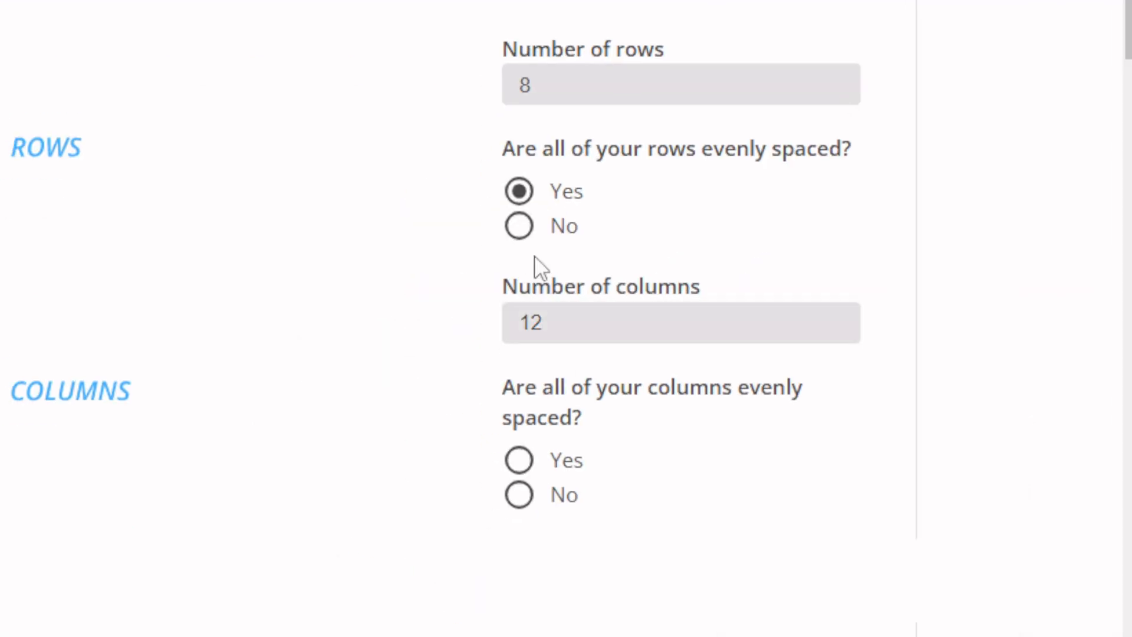
left_click(518, 461)
Look up the well volume in the specifications on the plate's Fisher Scientific product page.
scroll(425, 521, "down", 8)
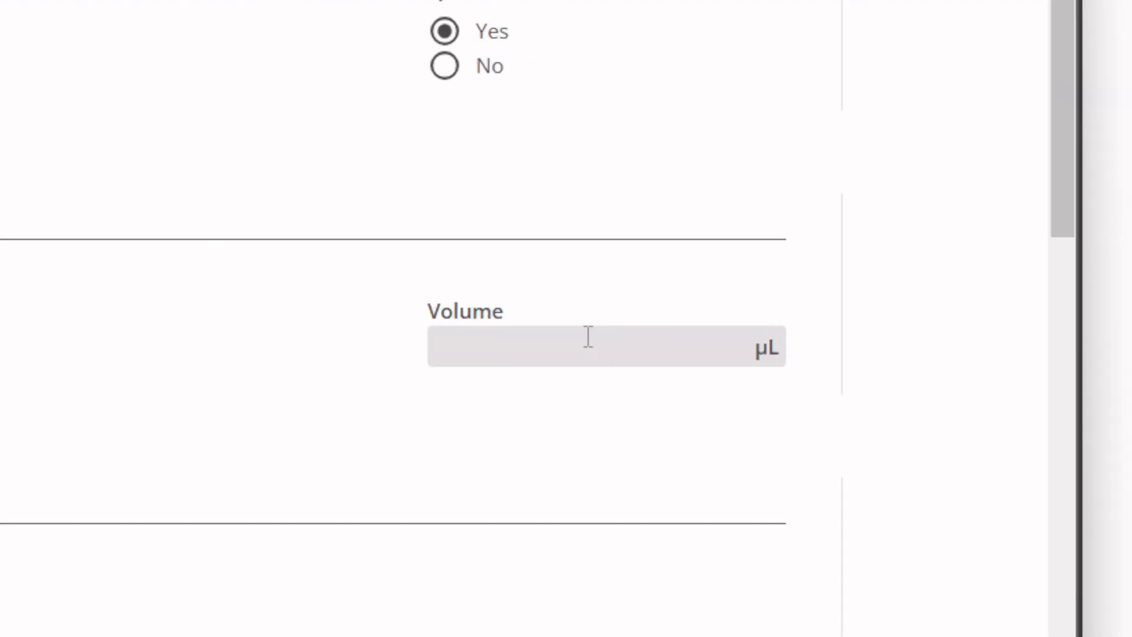
left_click(1126, 353)
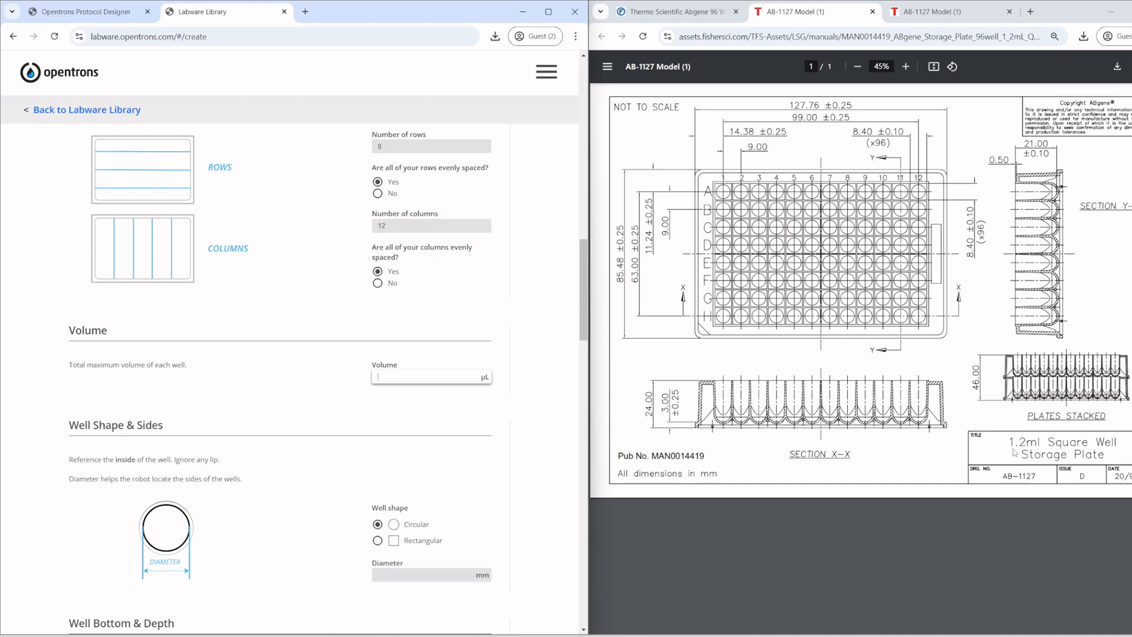
left_click(702, 12)
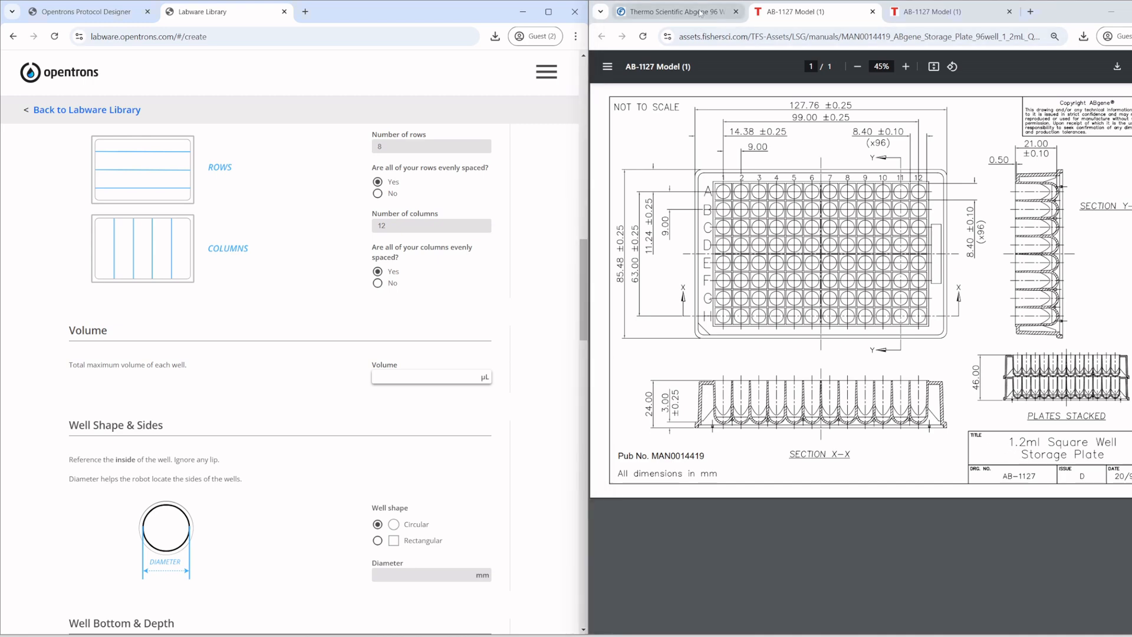
scroll(703, 259, "up", 10)
scroll(704, 264, "down", 7)
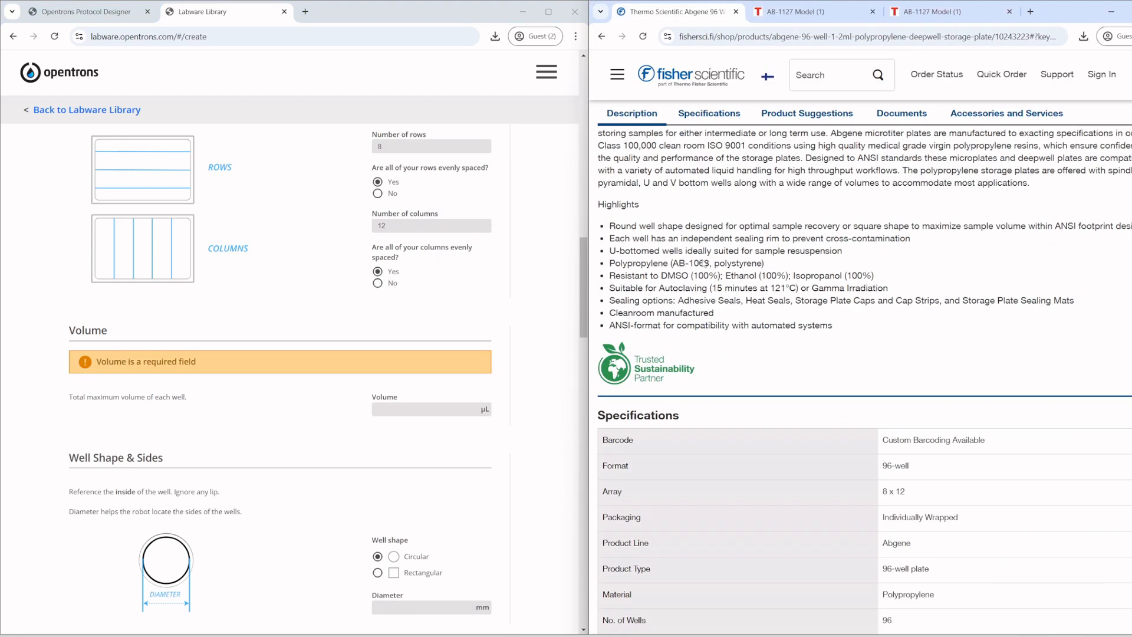
left_click(883, 506)
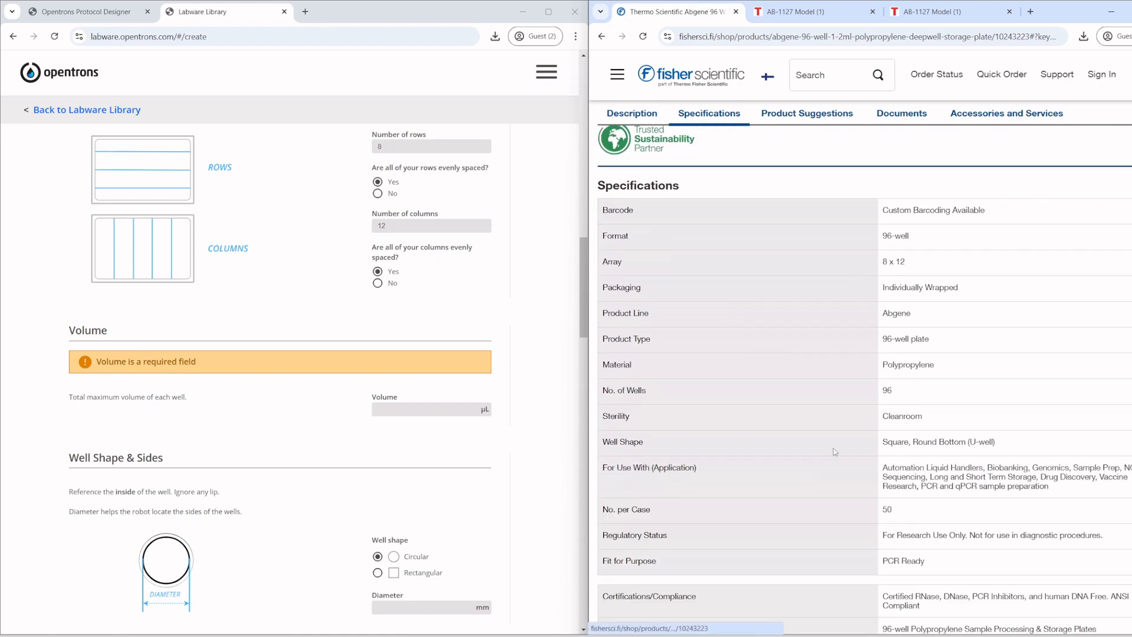
scroll(901, 453, "down", 2)
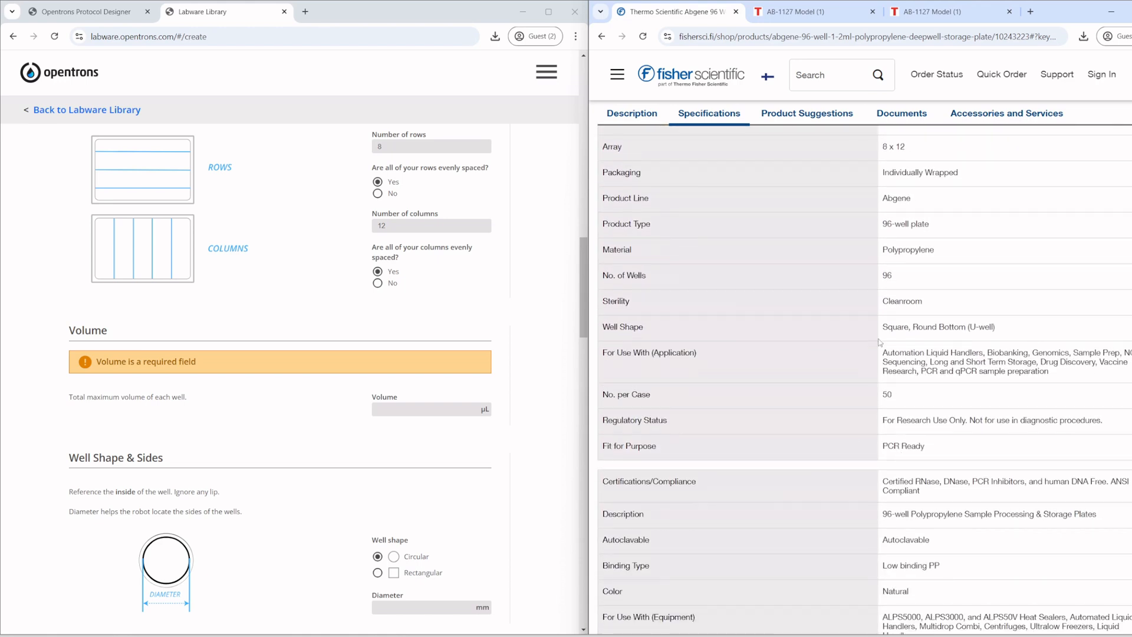
scroll(879, 342, "up", 1)
scroll(885, 367, "down", 5)
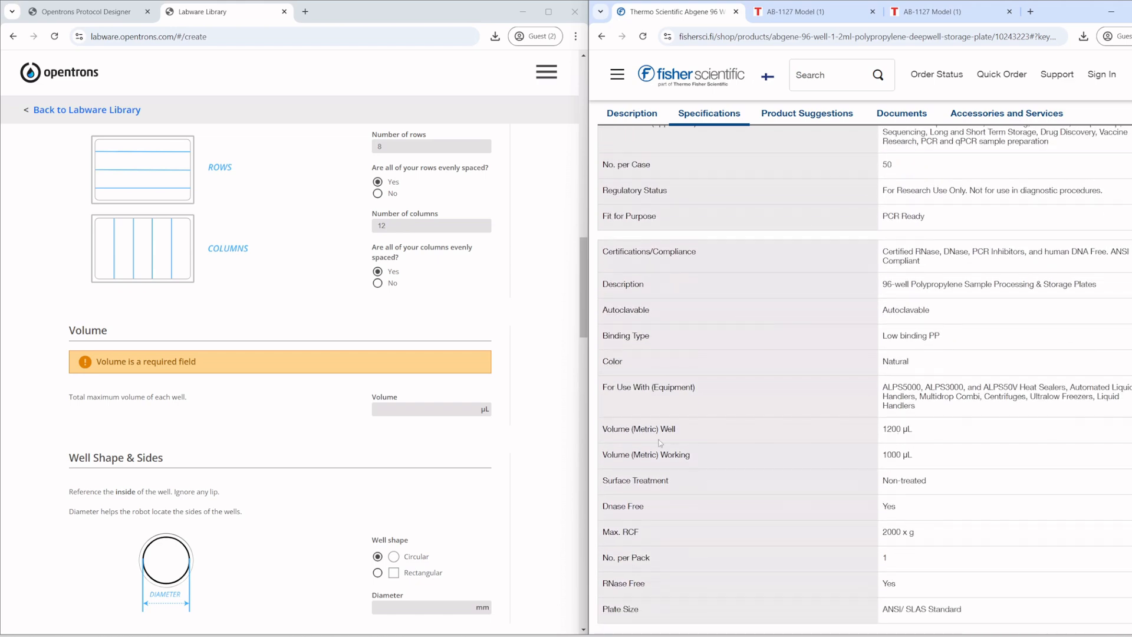
triple_click(622, 434)
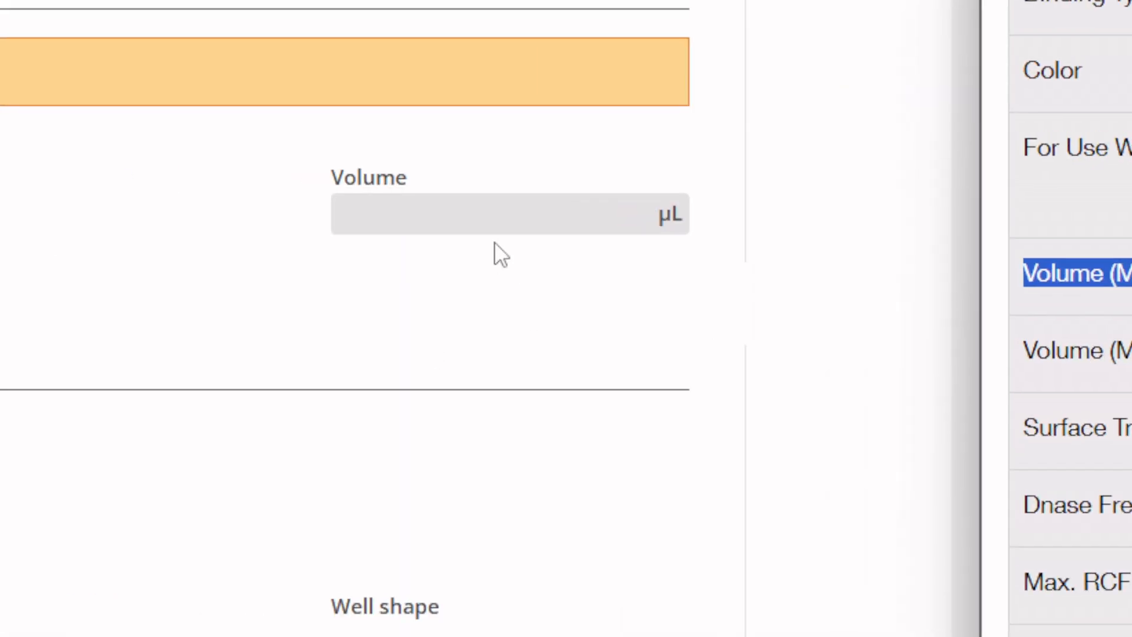
Set the total maximum volume of each well to 1200 µL.
left_click(490, 218)
type("1200")
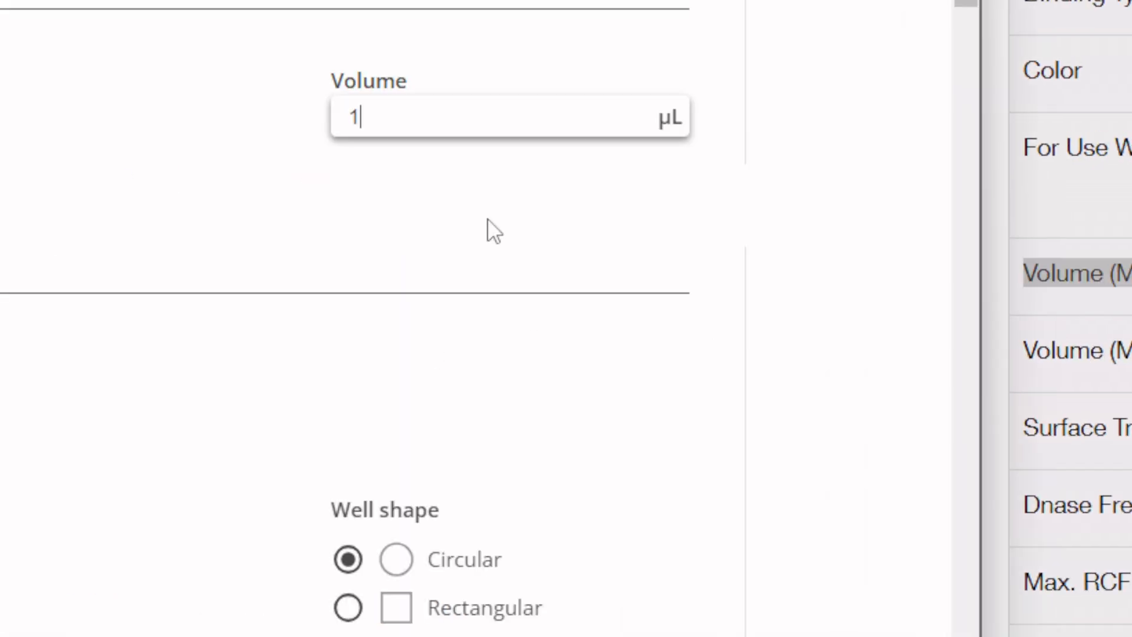
left_click(497, 290)
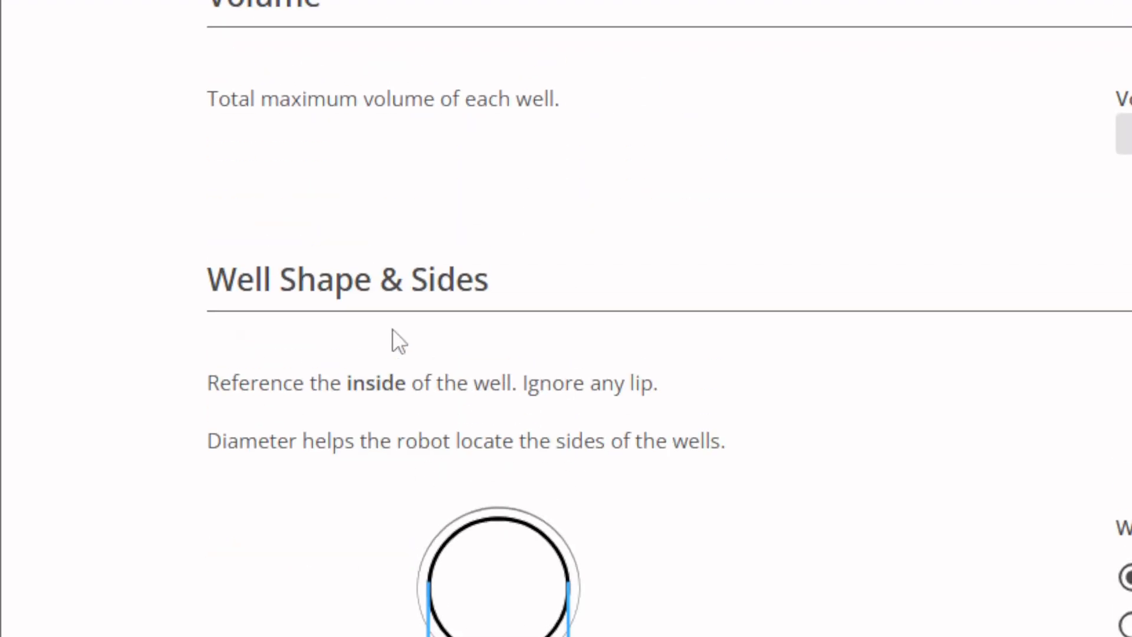
Check the well shape against the technical drawing and the enlarged product photo, and set the well shape to Rectangular.
scroll(874, 391, "down", 9)
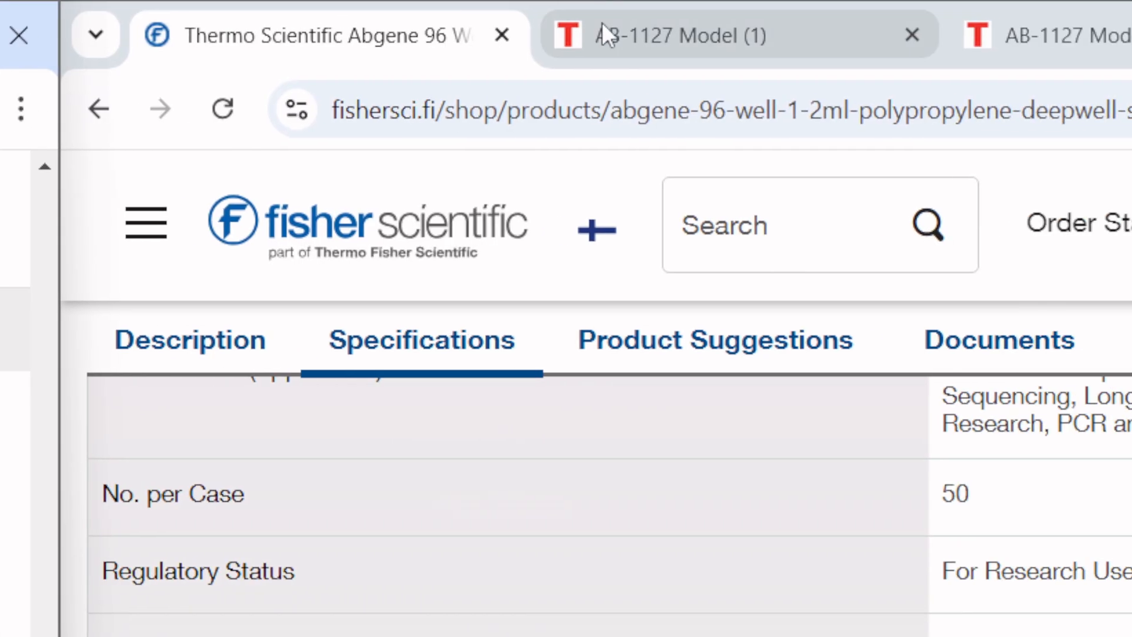
left_click(592, 24)
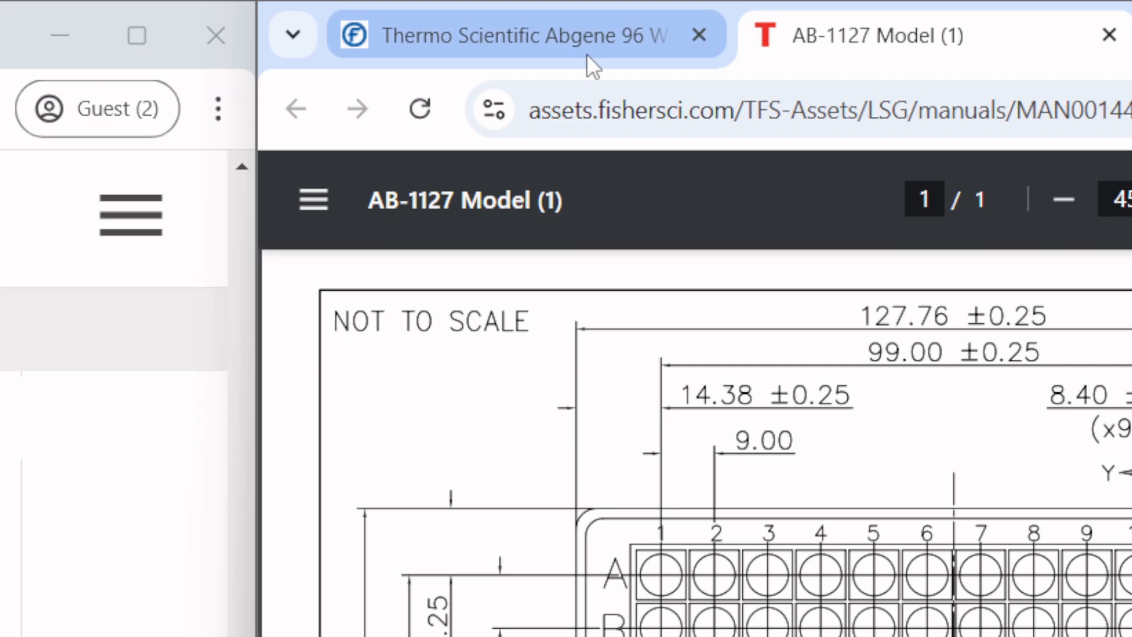
left_click(586, 54)
scroll(649, 316, "up", 10)
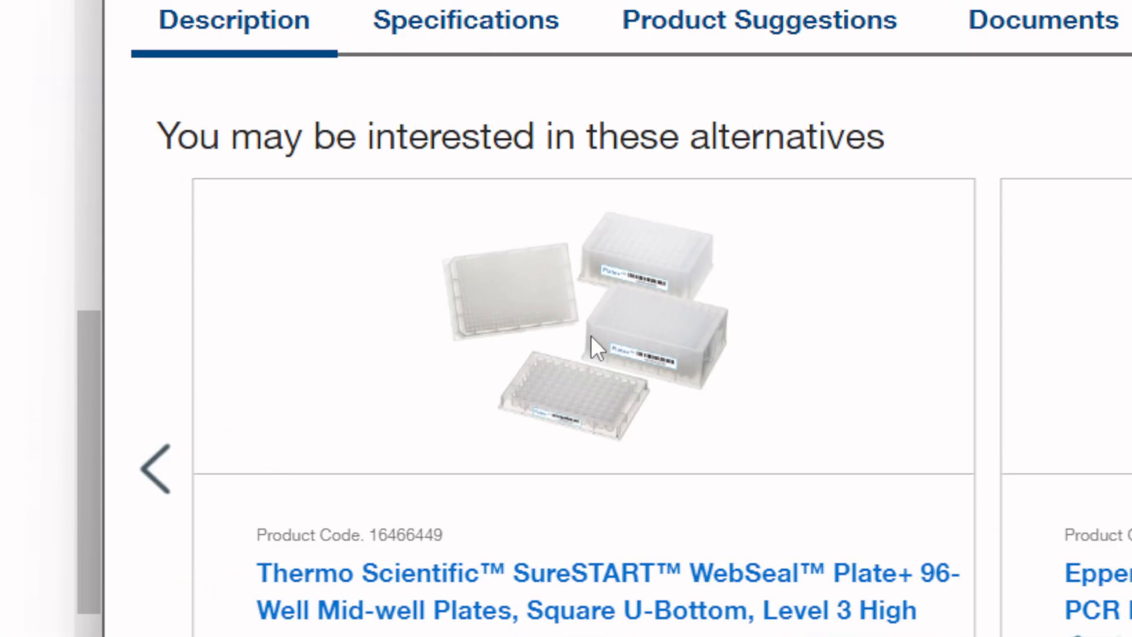
left_click(590, 335)
scroll(590, 348, "up", 5)
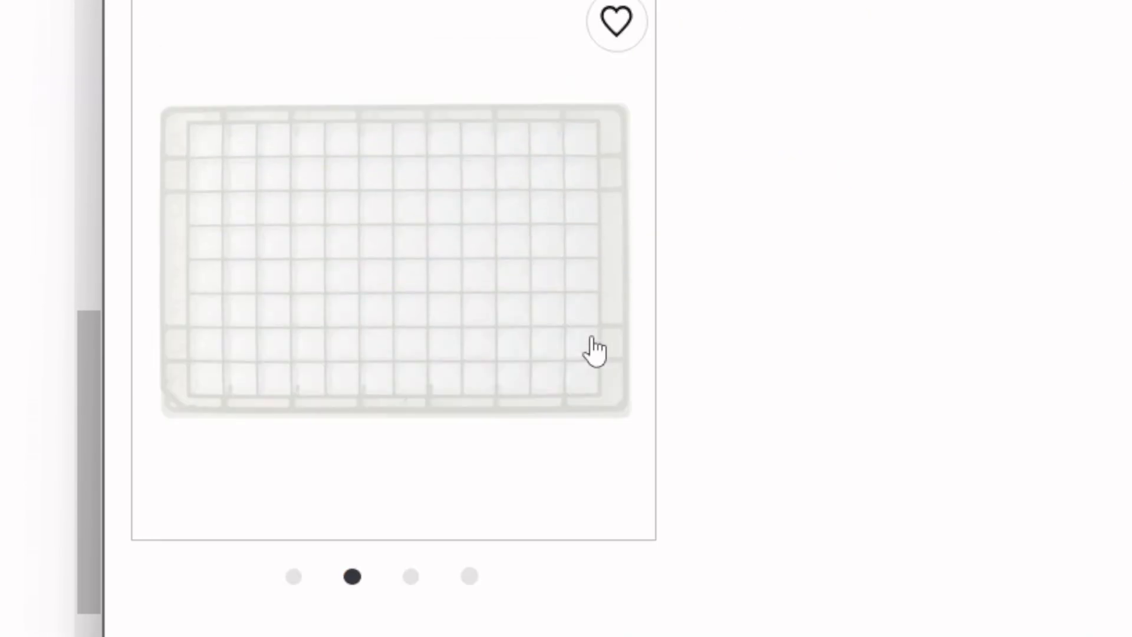
left_click(313, 296)
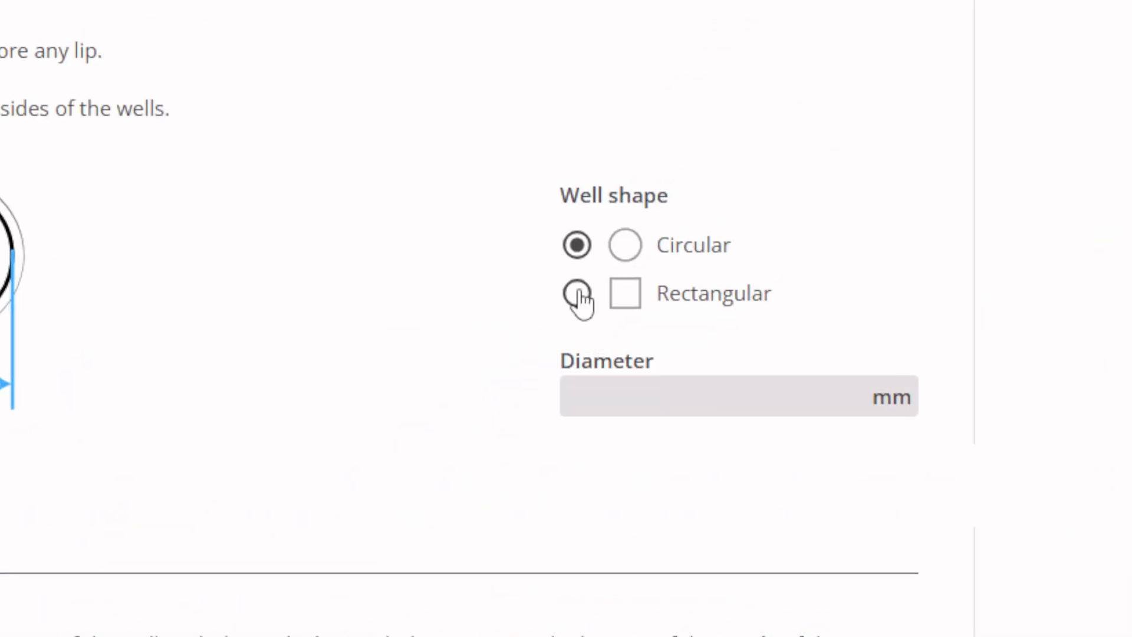
left_click(577, 294)
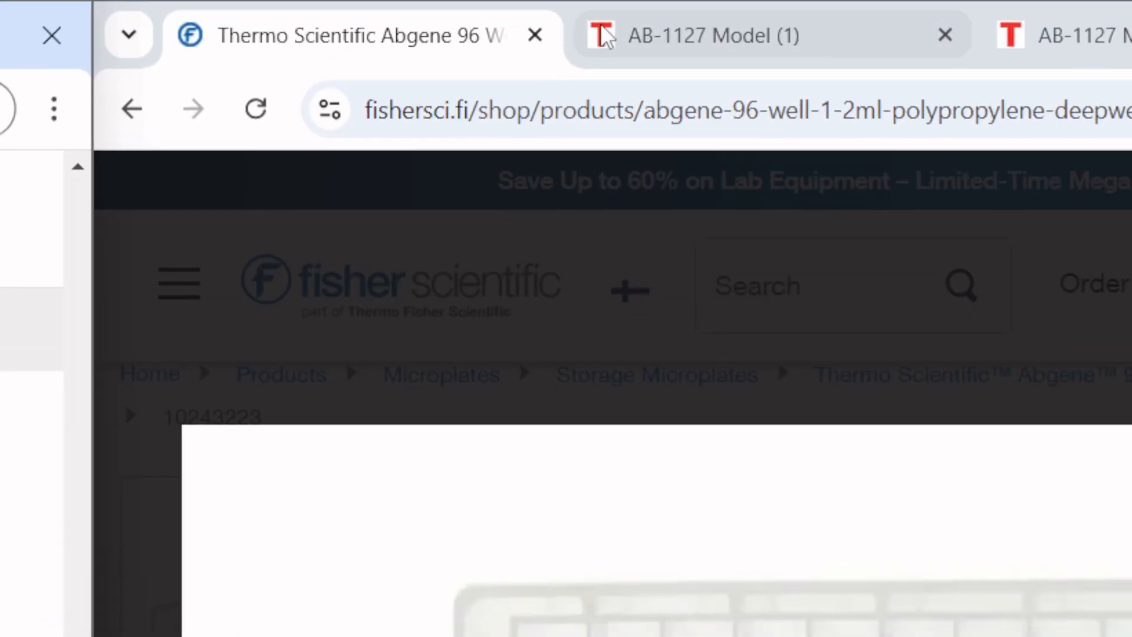
Set the inside well dimensions to 8.4 mm in X and 8.4 mm in Y, following the technical drawing.
left_click(604, 30)
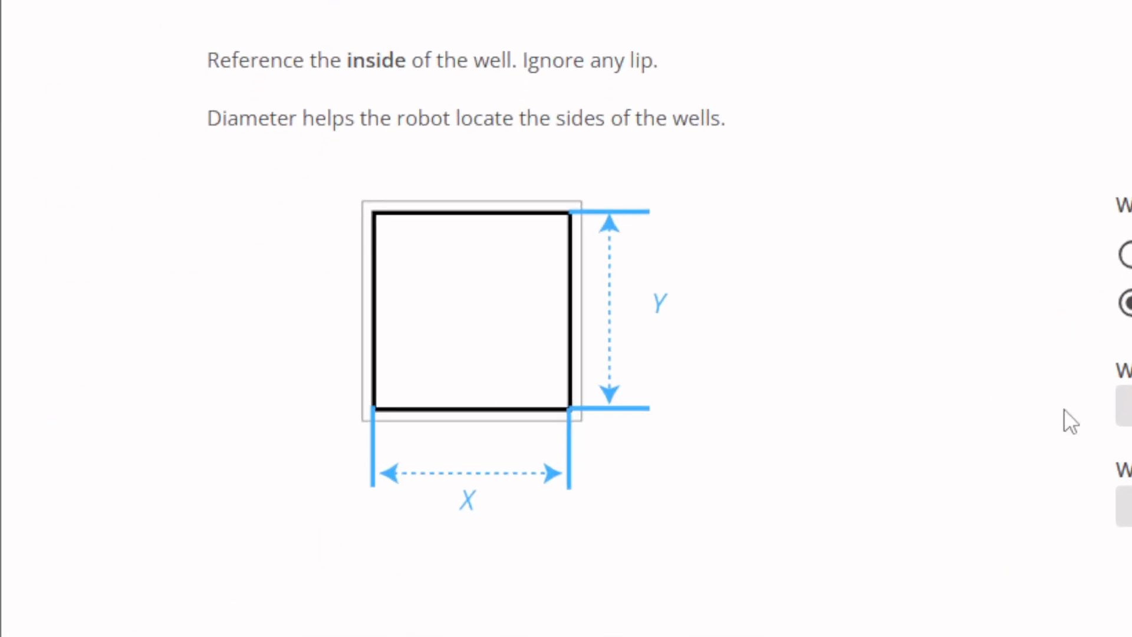
left_click(581, 248)
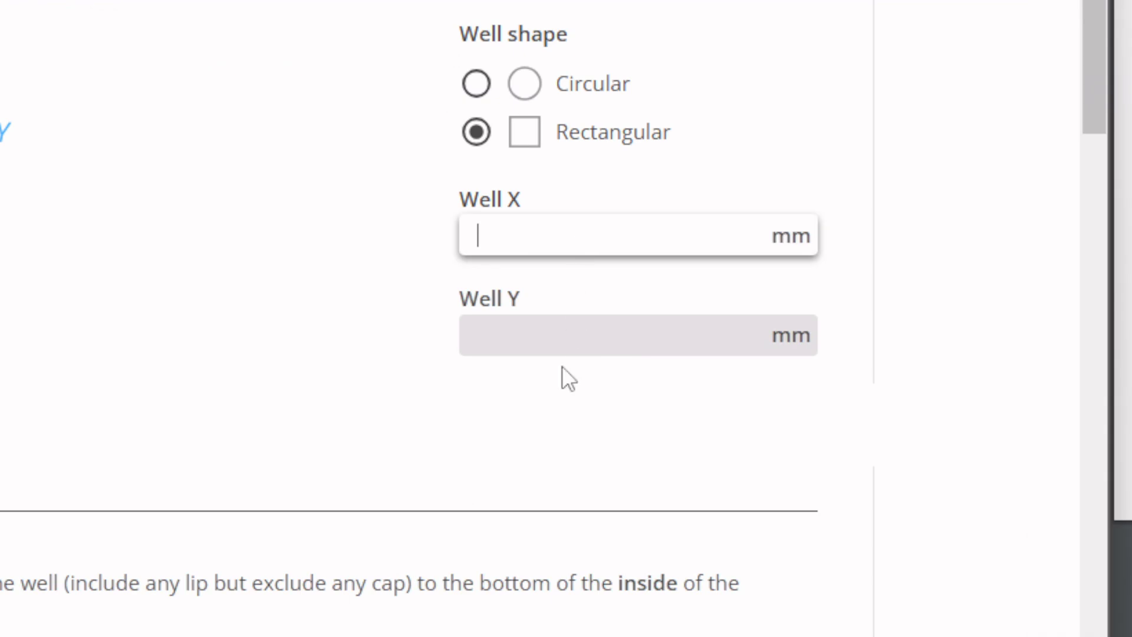
scroll(561, 366, "up", 2)
left_click(550, 432)
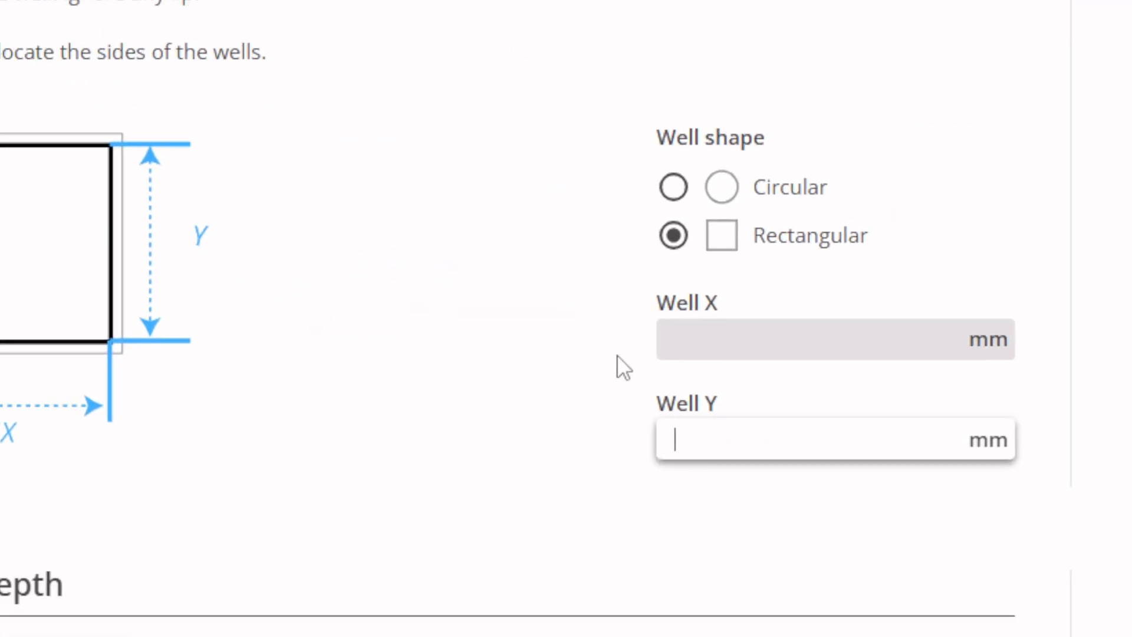
type("8.4")
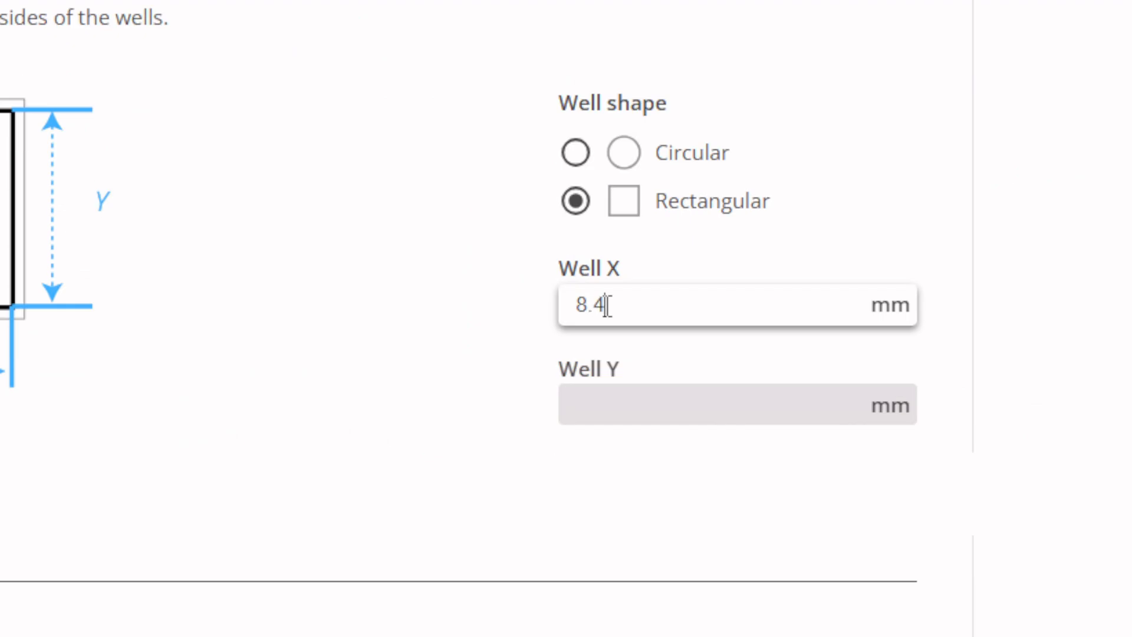
left_click(617, 395)
scroll(616, 395, "down", 1)
type("8.4")
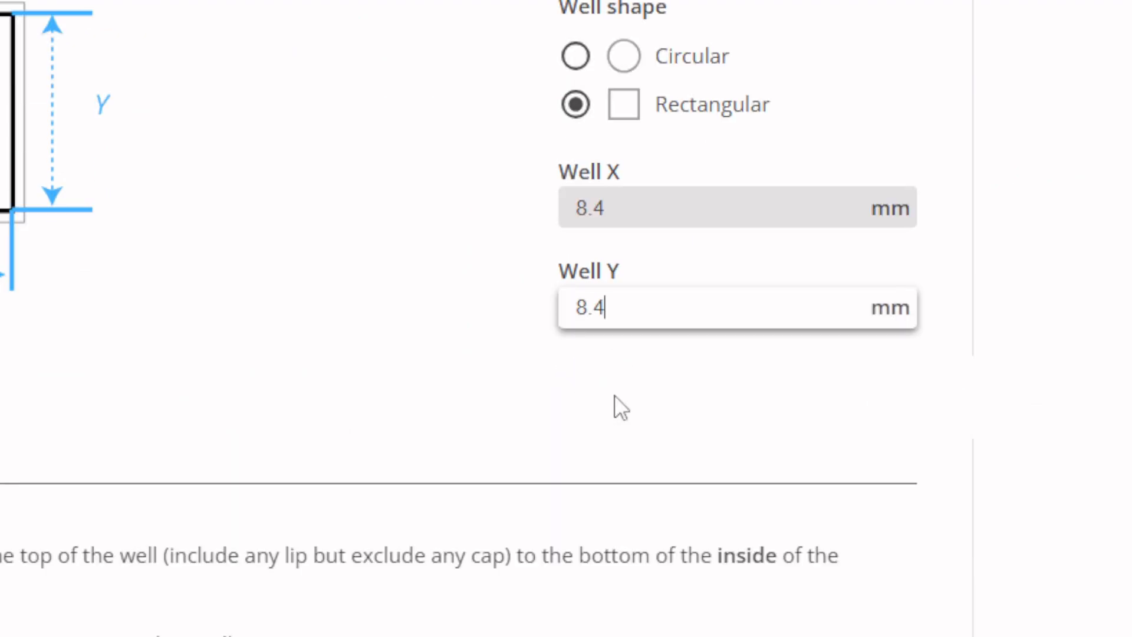
left_click(505, 456)
Check the well bottom against the product page and technical drawing, and set the bottom shape to Round.
scroll(506, 457, "down", 5)
scroll(505, 455, "down", 5)
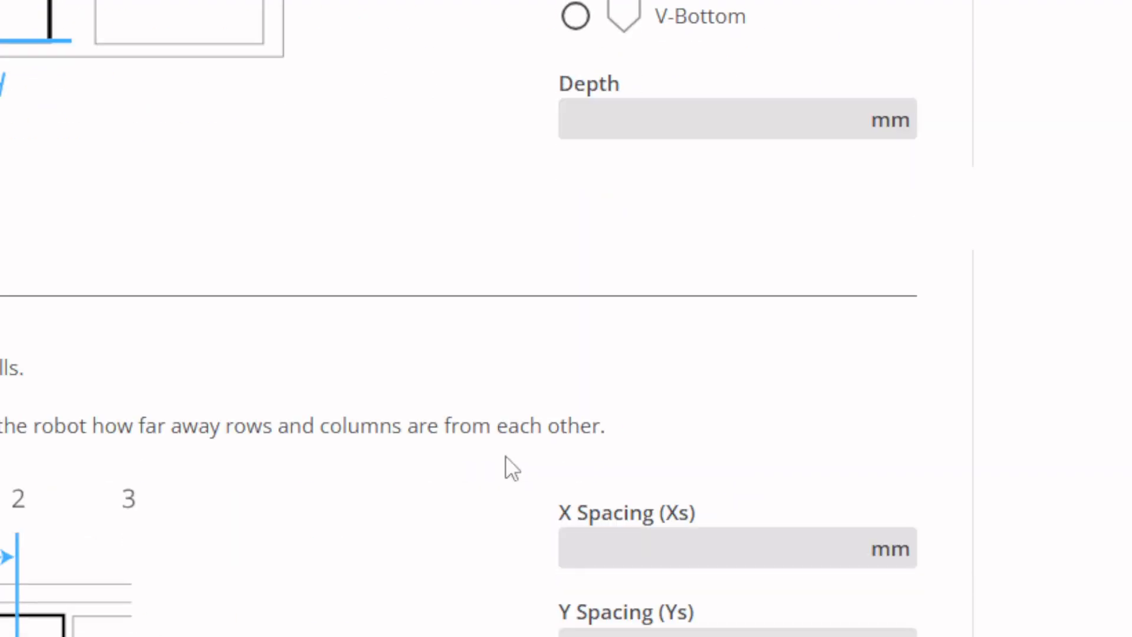
scroll(504, 455, "up", 5)
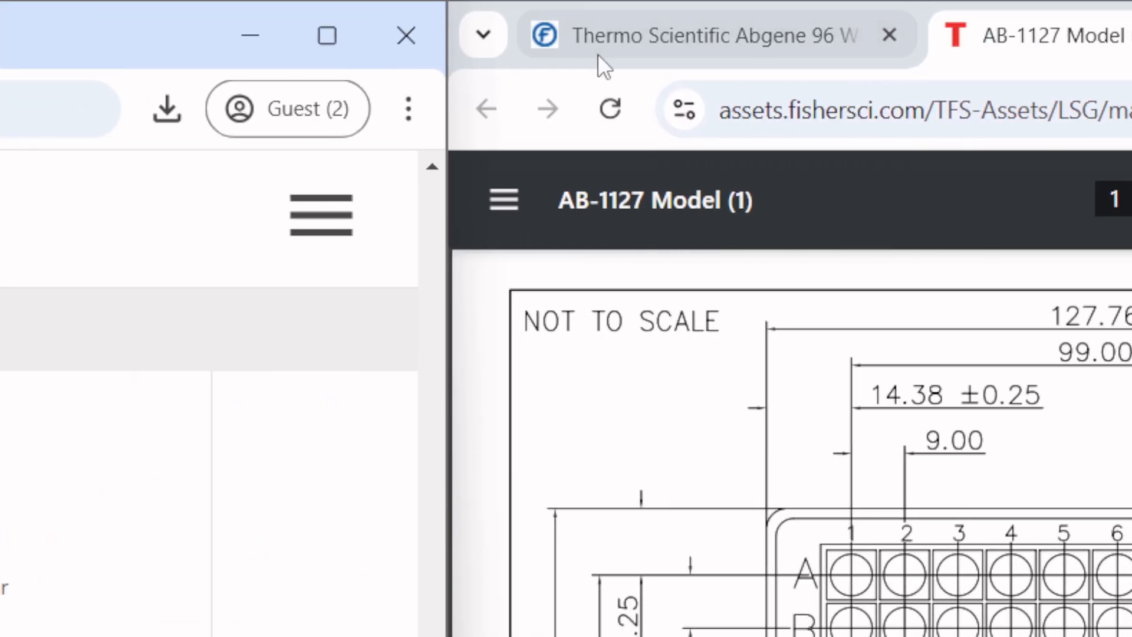
left_click(598, 55)
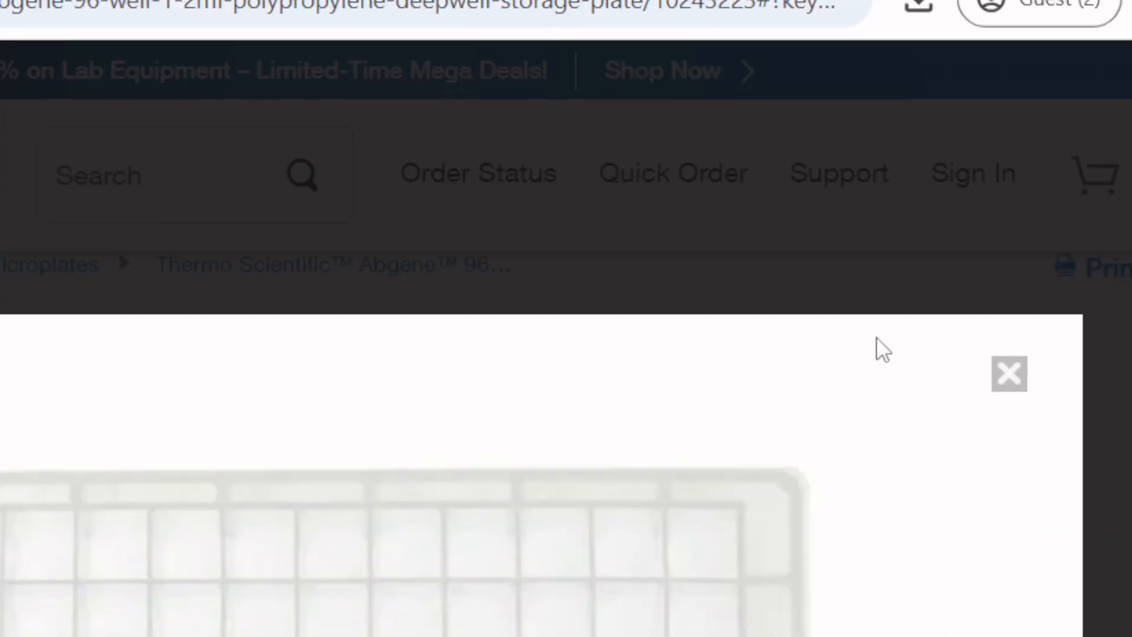
left_click(1007, 378)
scroll(745, 543, "down", 5)
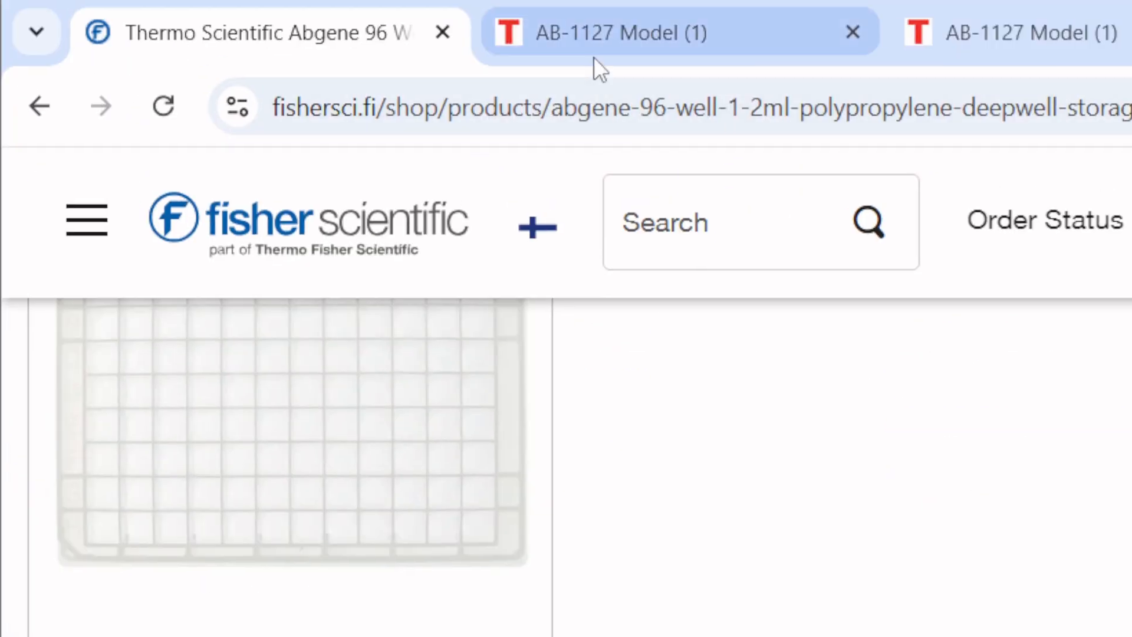
left_click(594, 68)
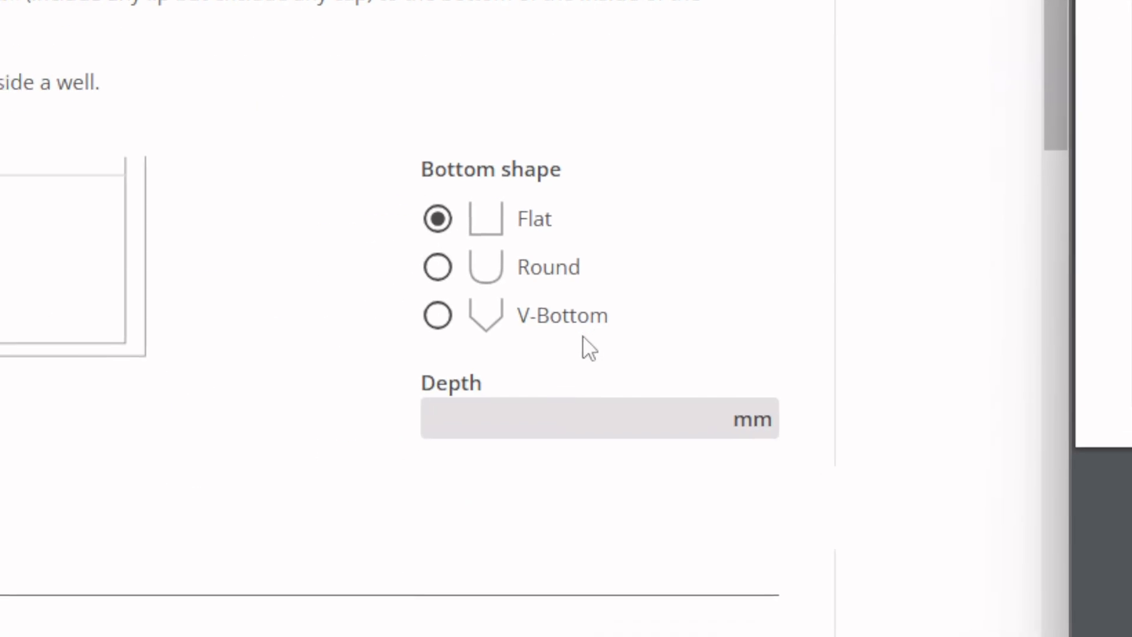
left_click(442, 275)
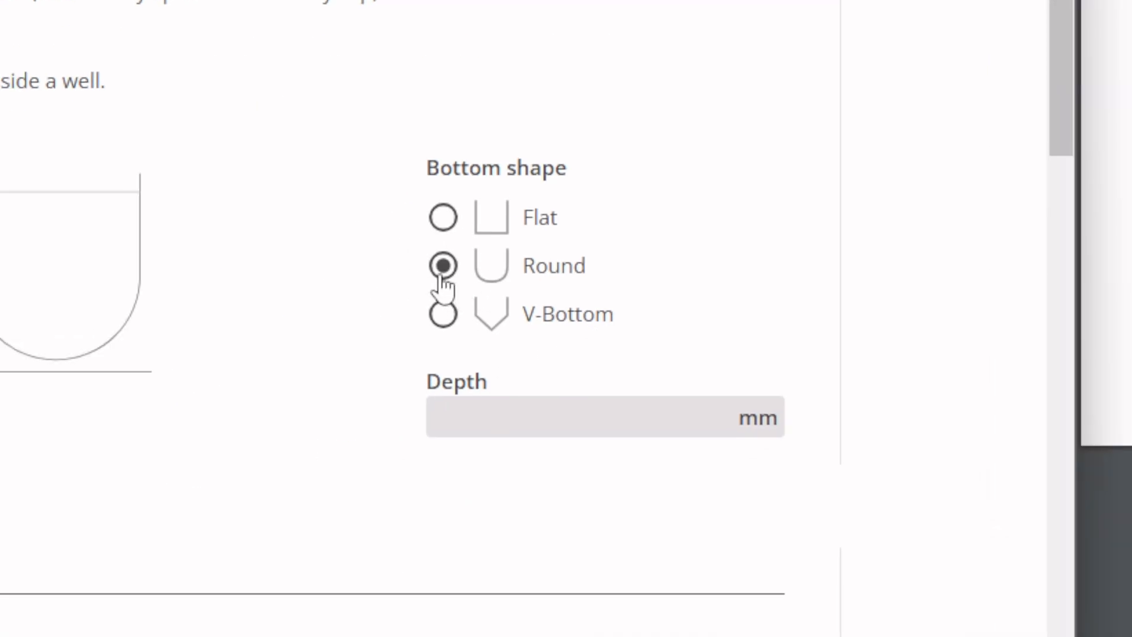
Set the well depth to 21 mm.
left_click(497, 409)
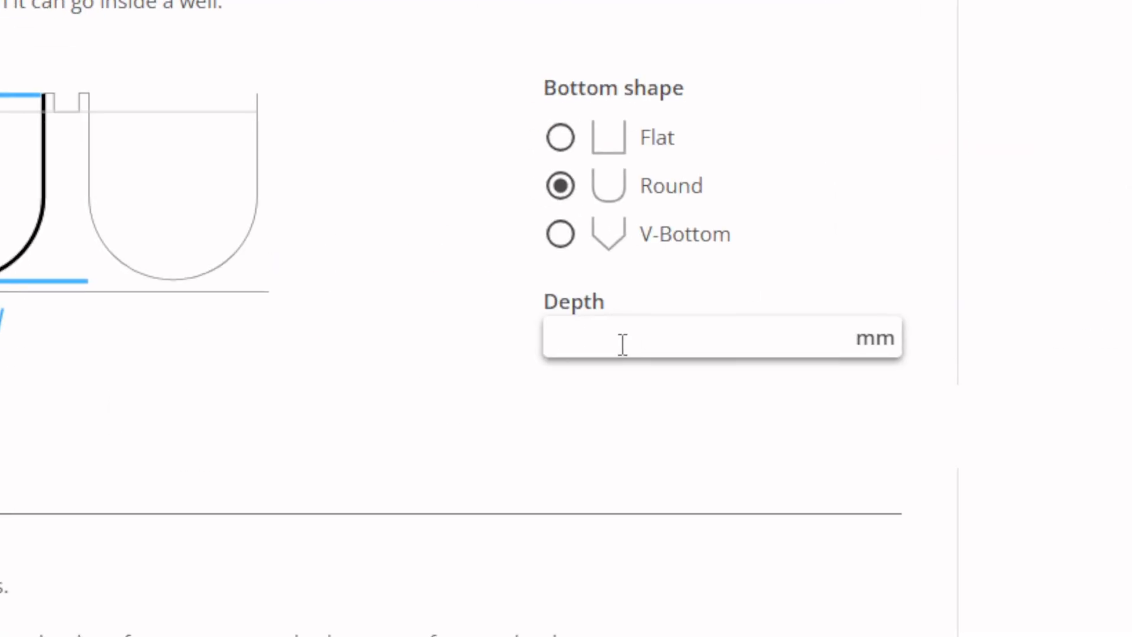
type("21")
left_click(543, 477)
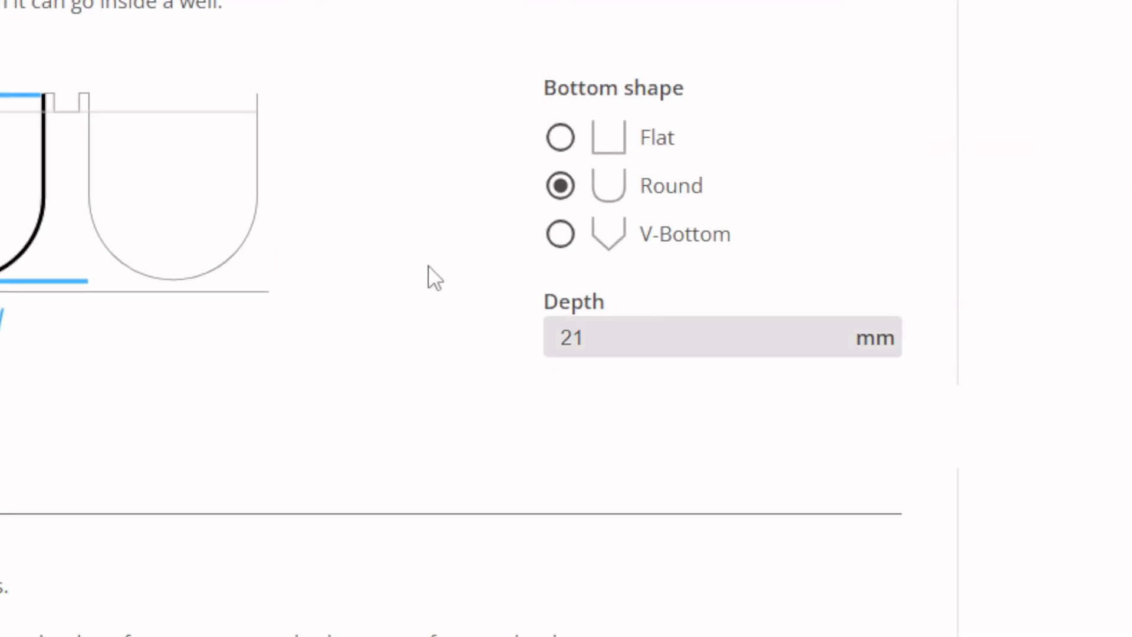
Set the center-to-center well spacing to 9 mm in X and 9 mm in Y.
scroll(428, 276, "down", 5)
scroll(434, 277, "down", 3)
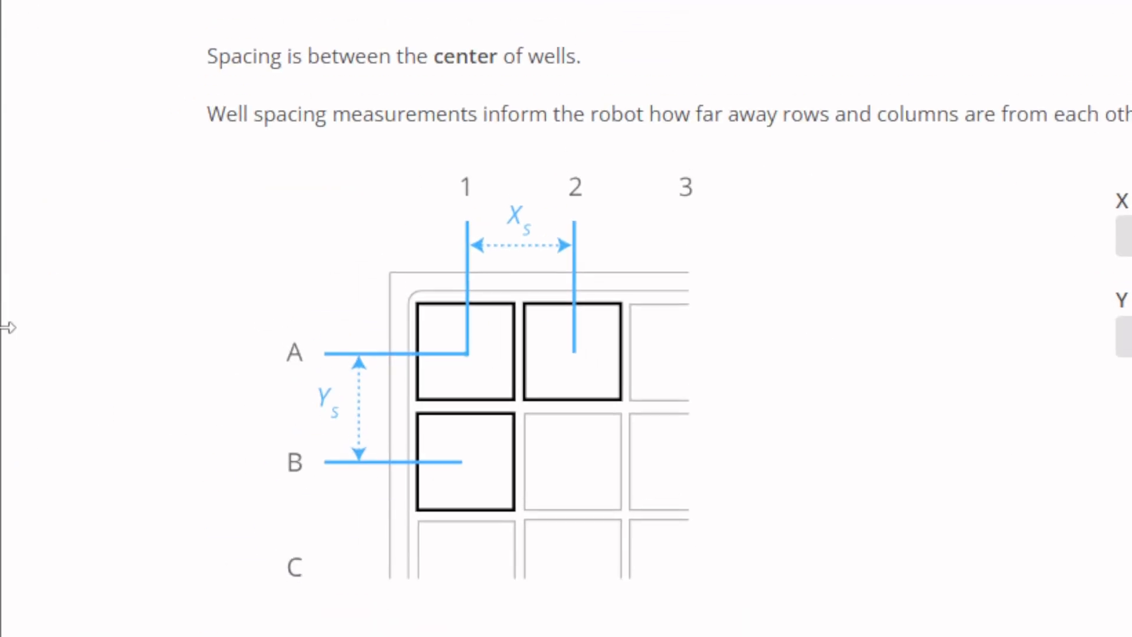
left_click(1124, 237)
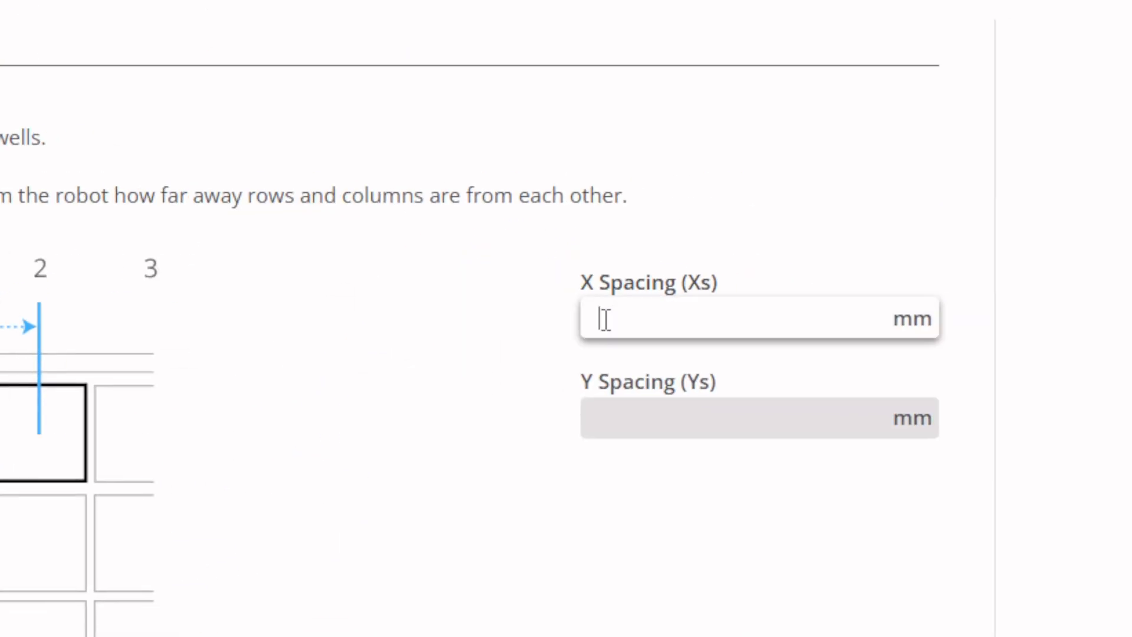
type("9")
key("Tab")
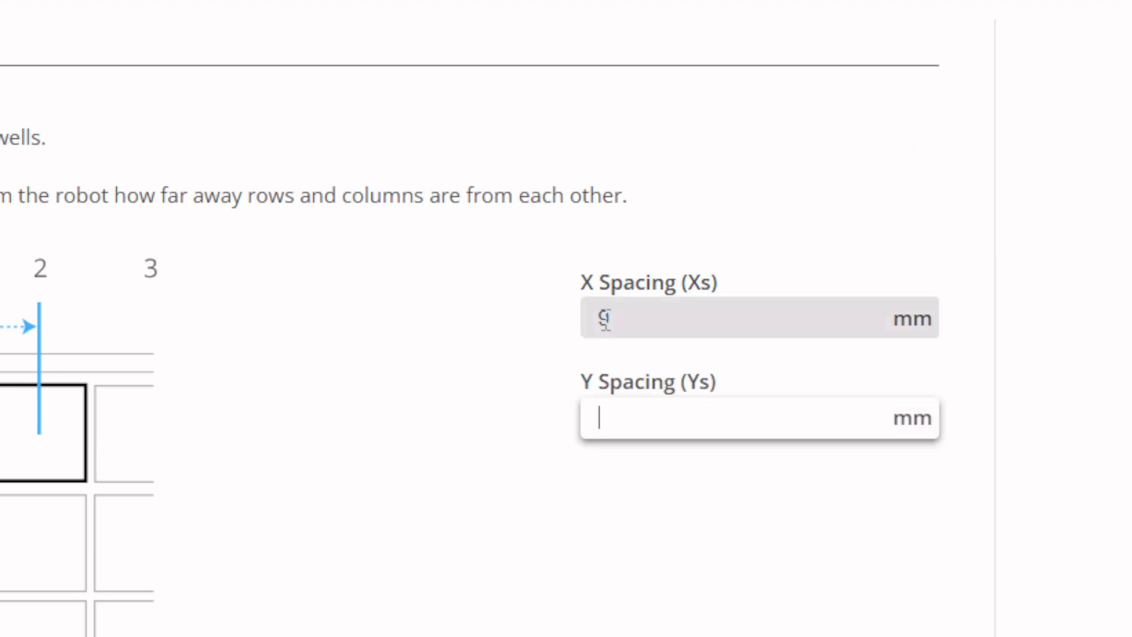
type("9")
left_click(584, 603)
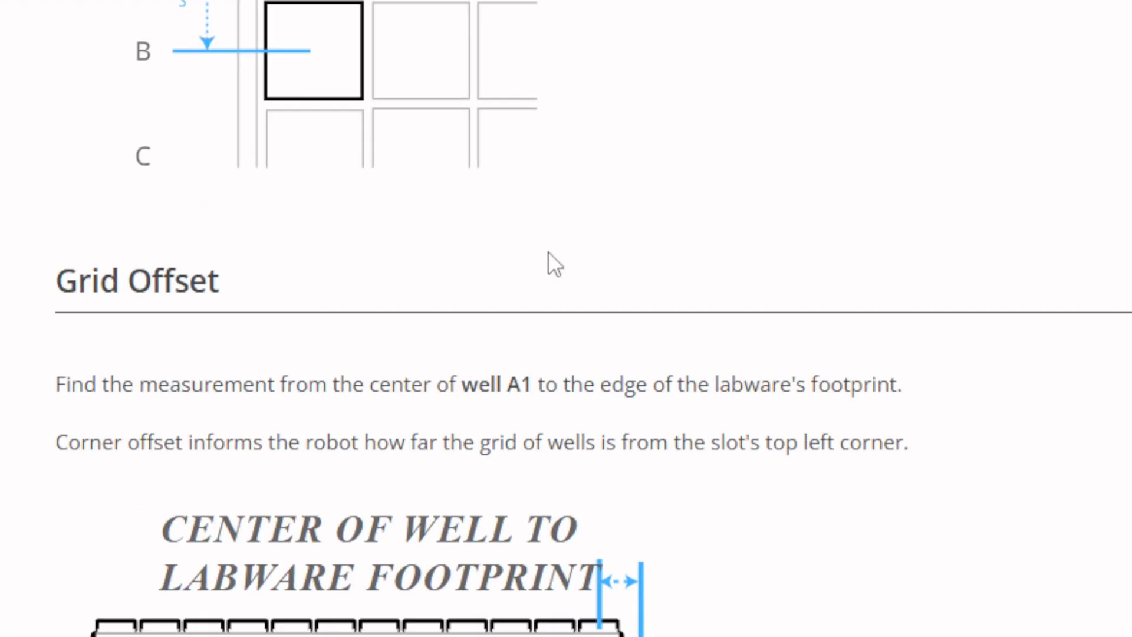
Set the grid offset to 14.38 mm in X and 11.24 mm in Y, following the technical drawing.
scroll(547, 250, "down", 4)
scroll(547, 250, "down", 3)
scroll(440, 143, "up", 3)
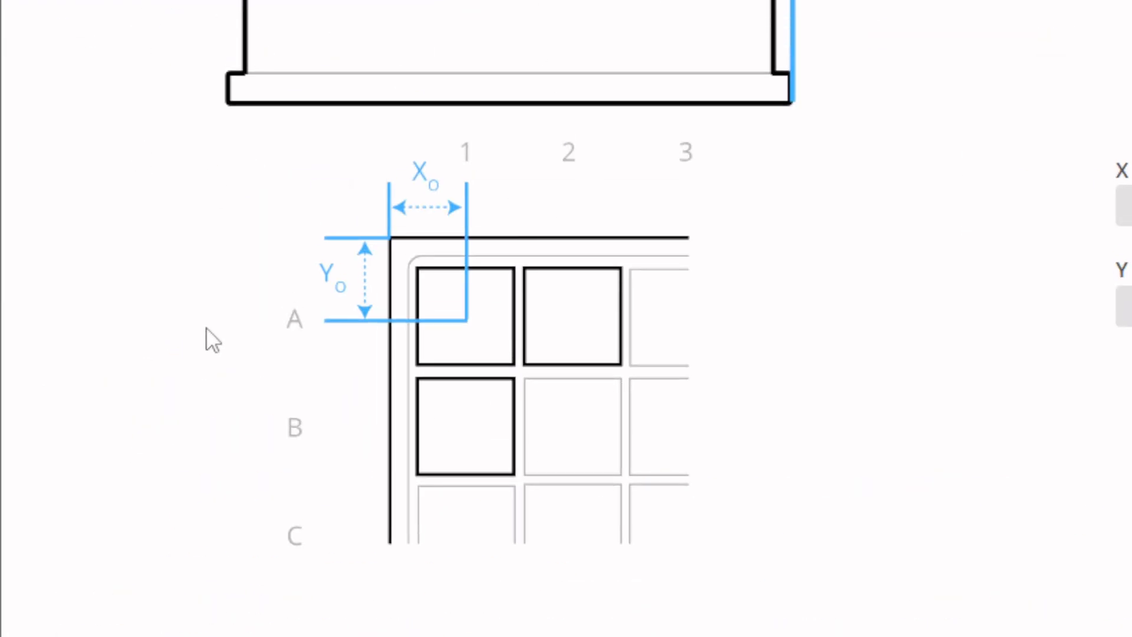
scroll(216, 105, "up", 5)
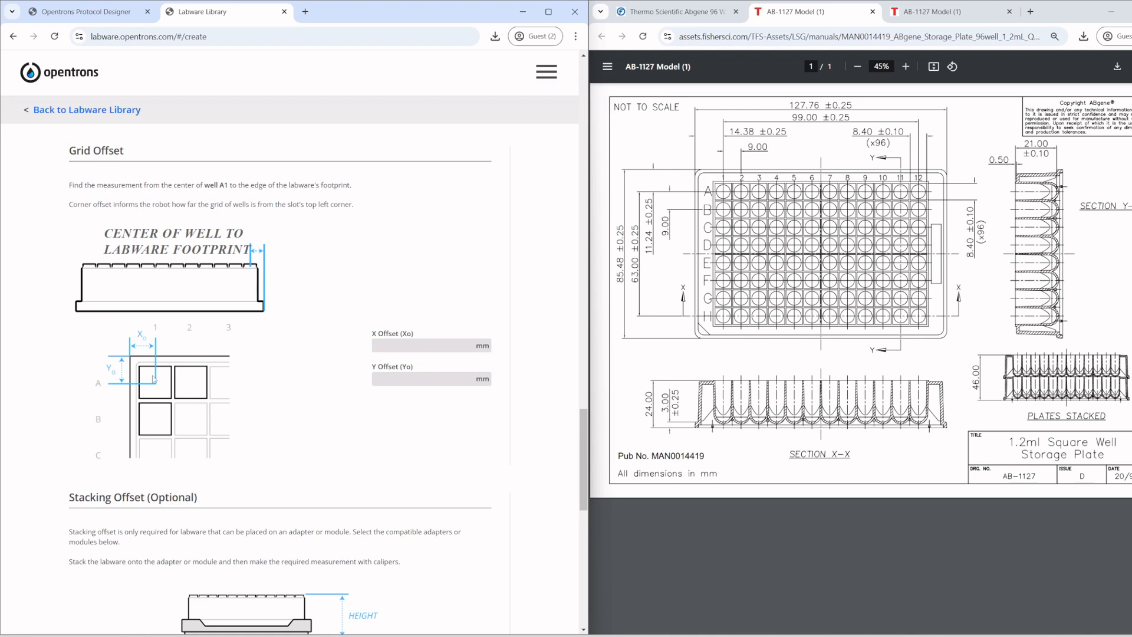
left_click(413, 345)
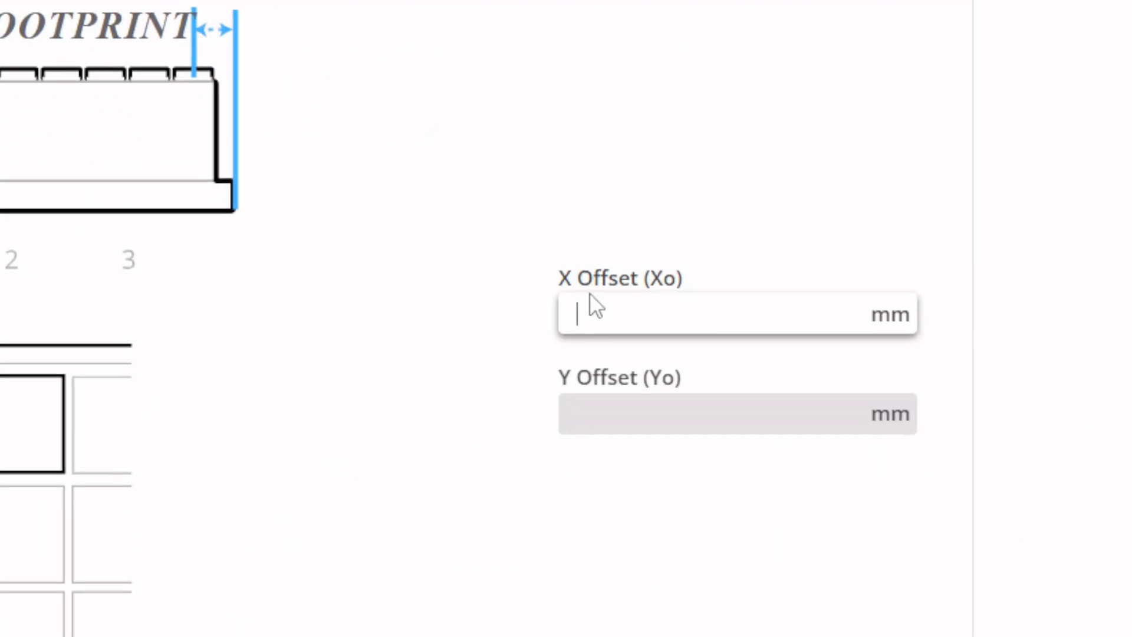
type("14.38")
left_click(621, 400)
type("11.2")
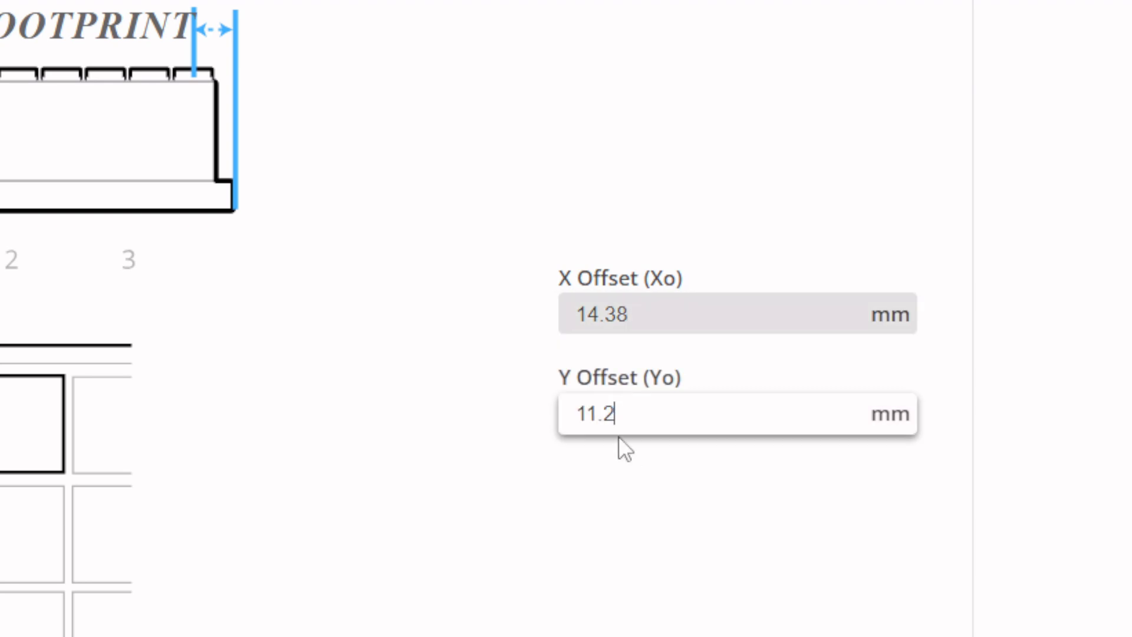
type("4")
scroll(590, 347, "down", 10)
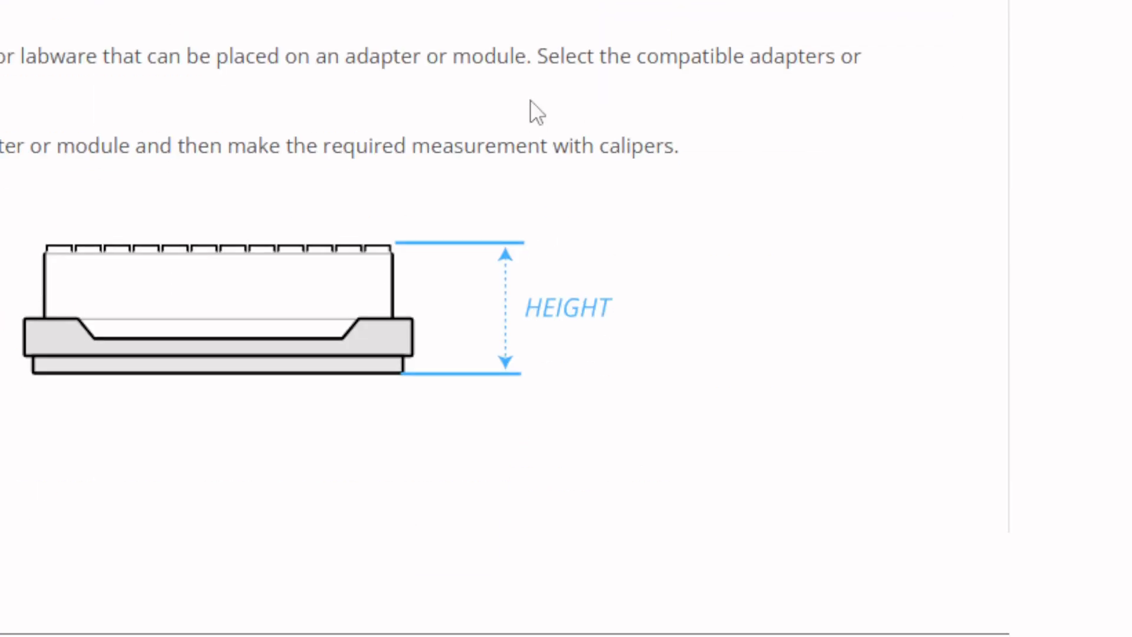
scroll(530, 93, "down", 2)
scroll(530, 93, "up", 2)
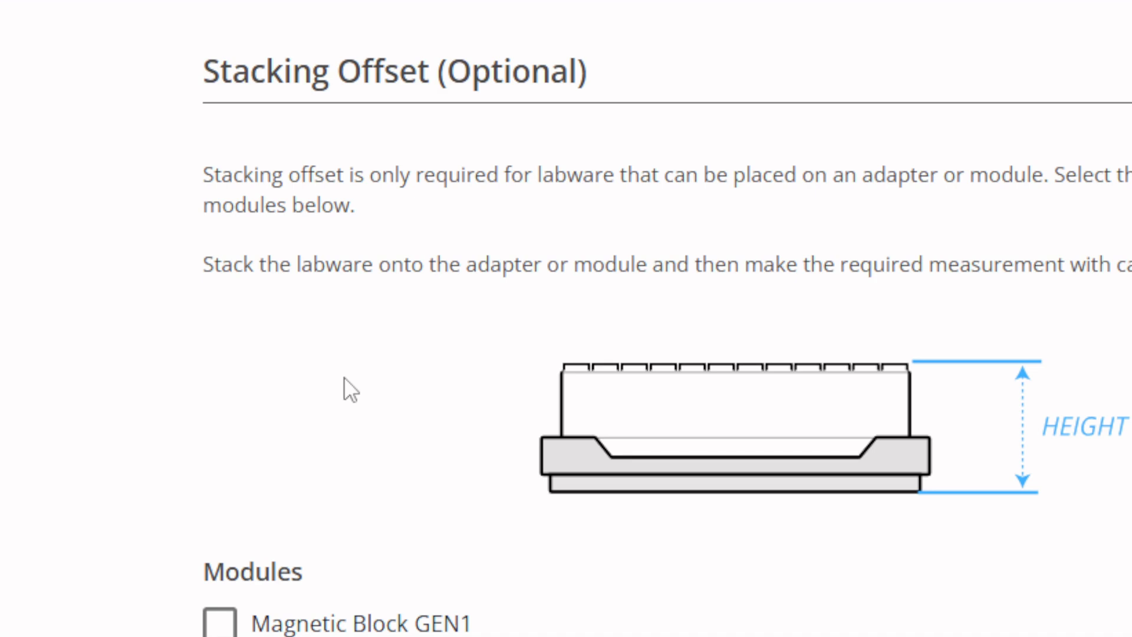
scroll(285, 476, "down", 3)
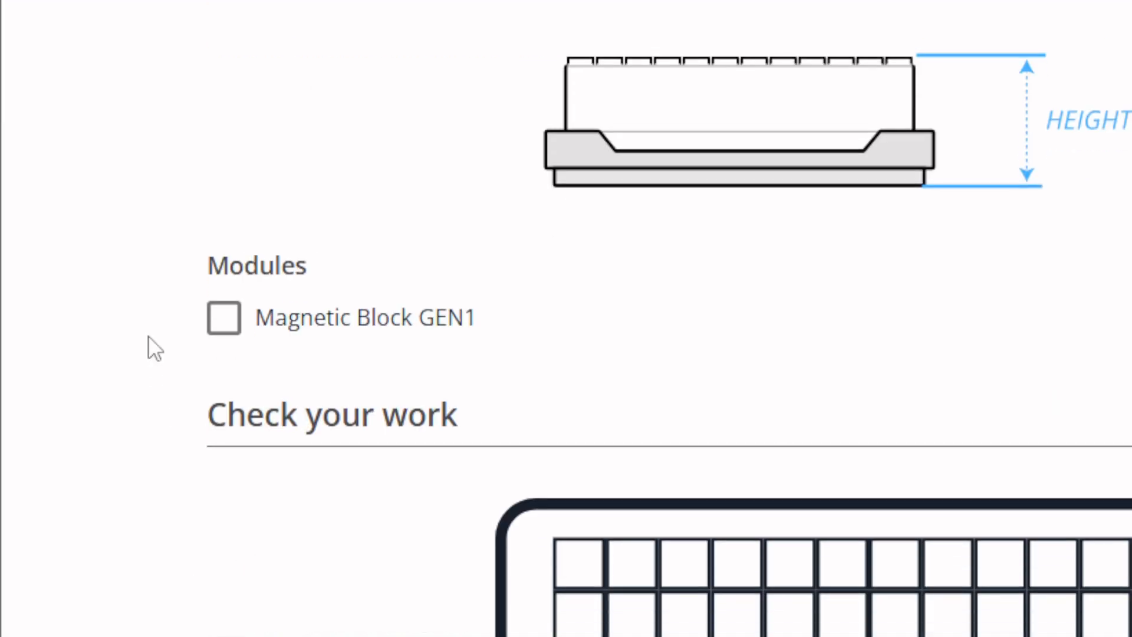
left_click(222, 323)
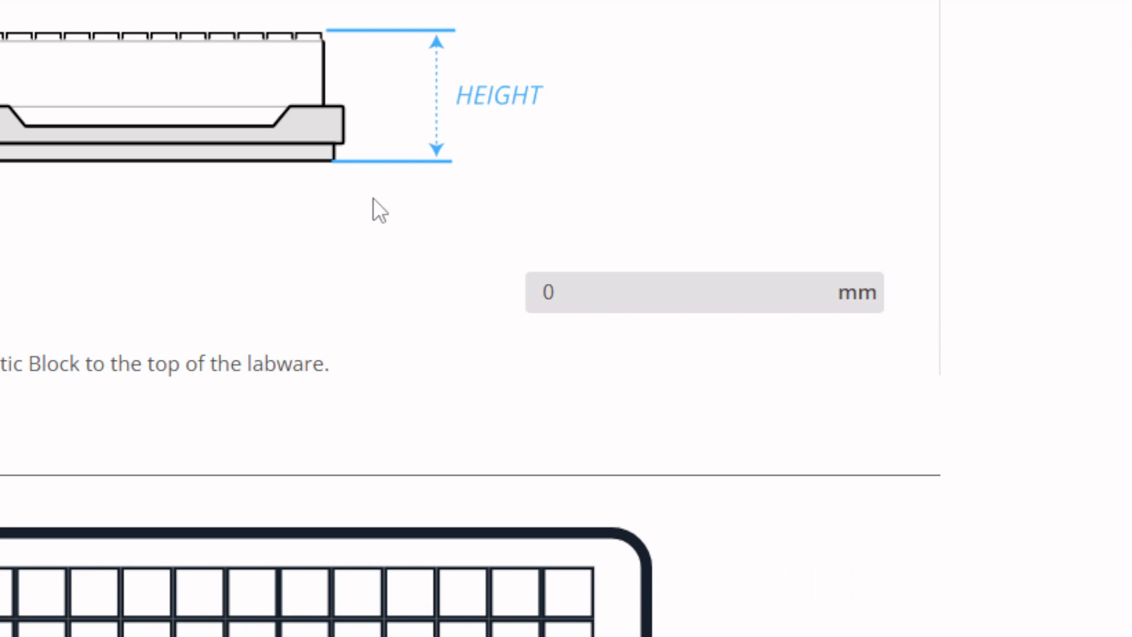
left_click(611, 296)
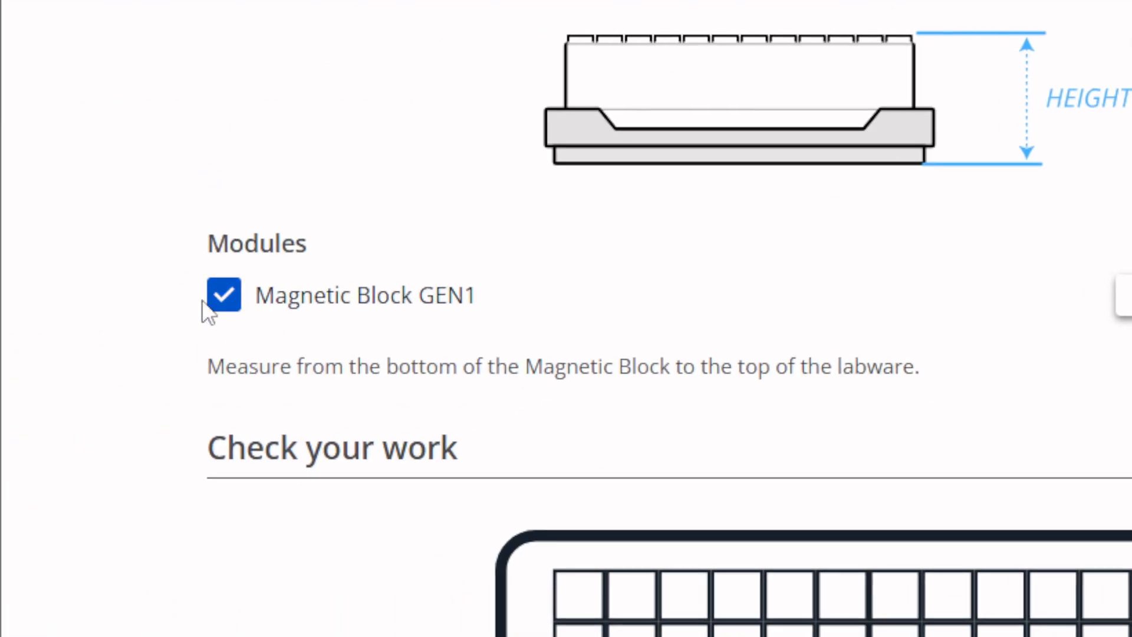
left_click(216, 307)
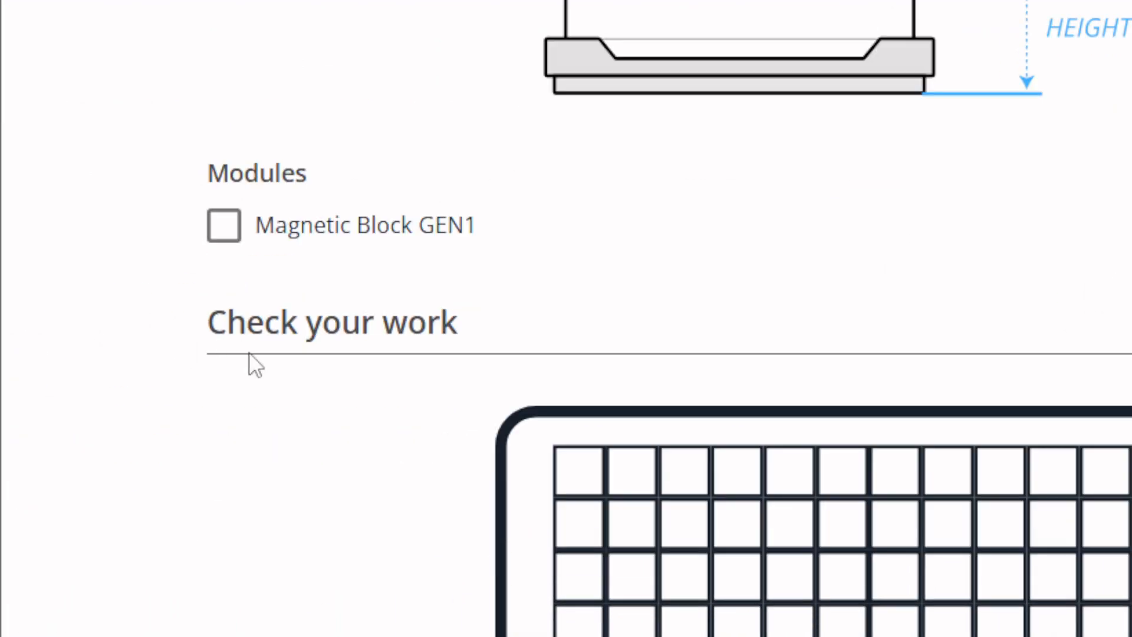
Check the well layout preview against the plate photo on the product page, and set the brand to Thermo Scientific™ Abgene copied from there.
scroll(249, 354, "down", 6)
scroll(271, 326, "up", 3)
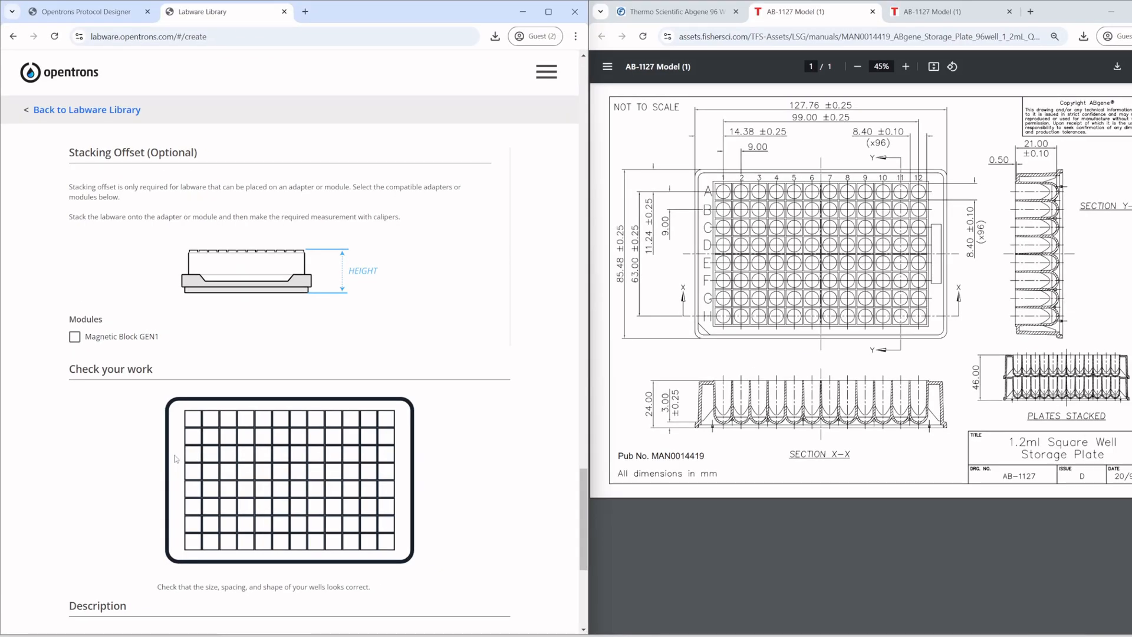
scroll(174, 457, "down", 2)
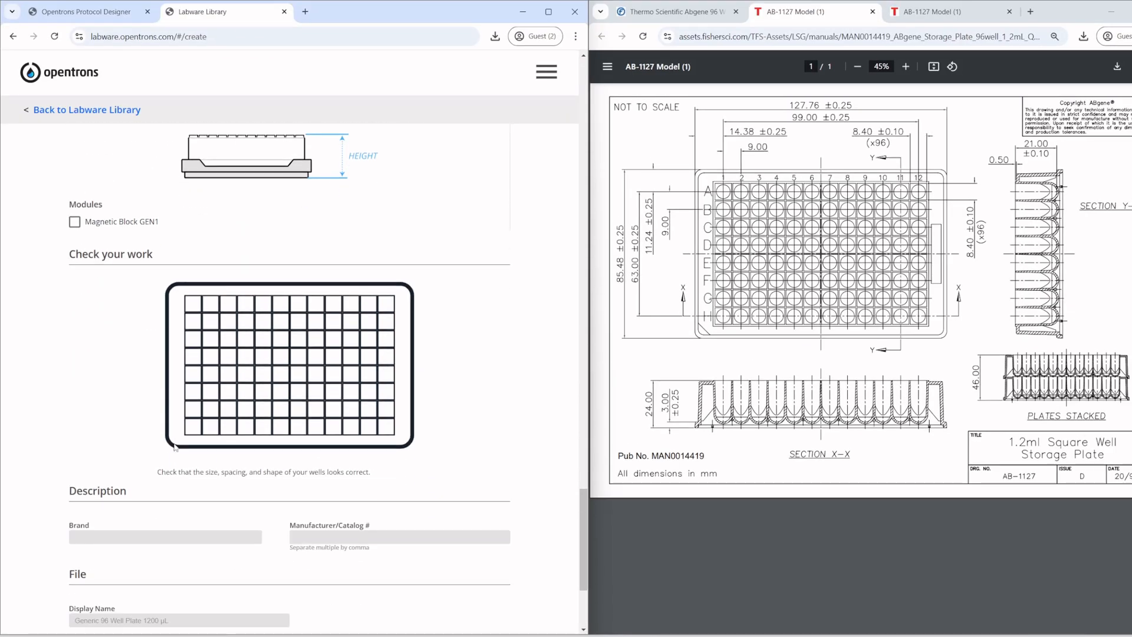
left_click(711, 15)
scroll(742, 183, "up", 2)
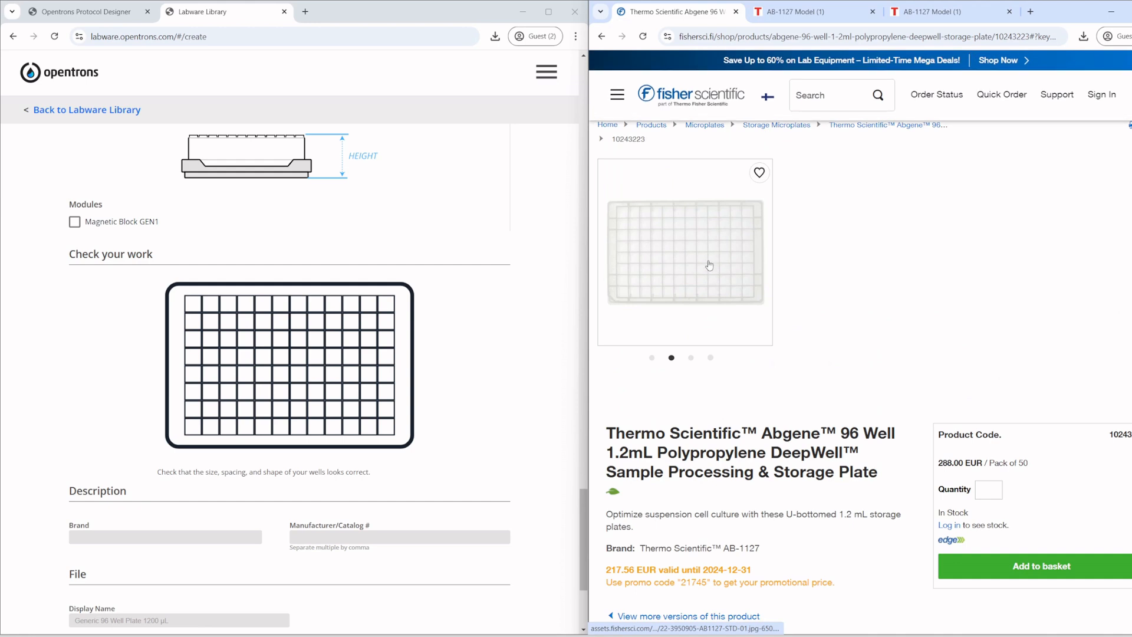
scroll(163, 443, "down", 2)
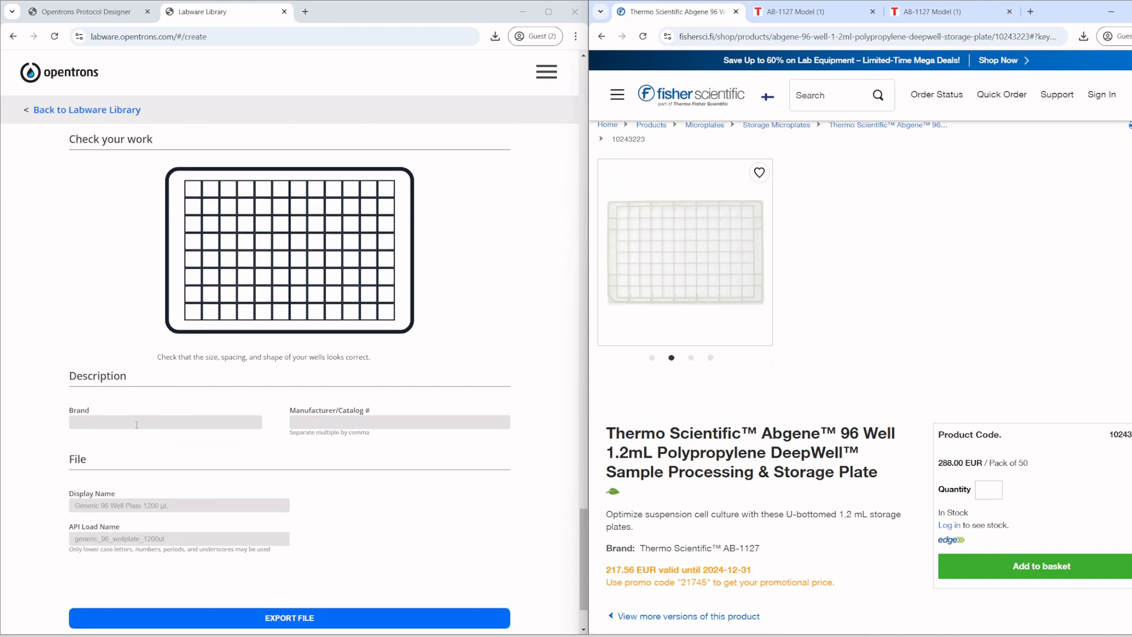
left_click(137, 425)
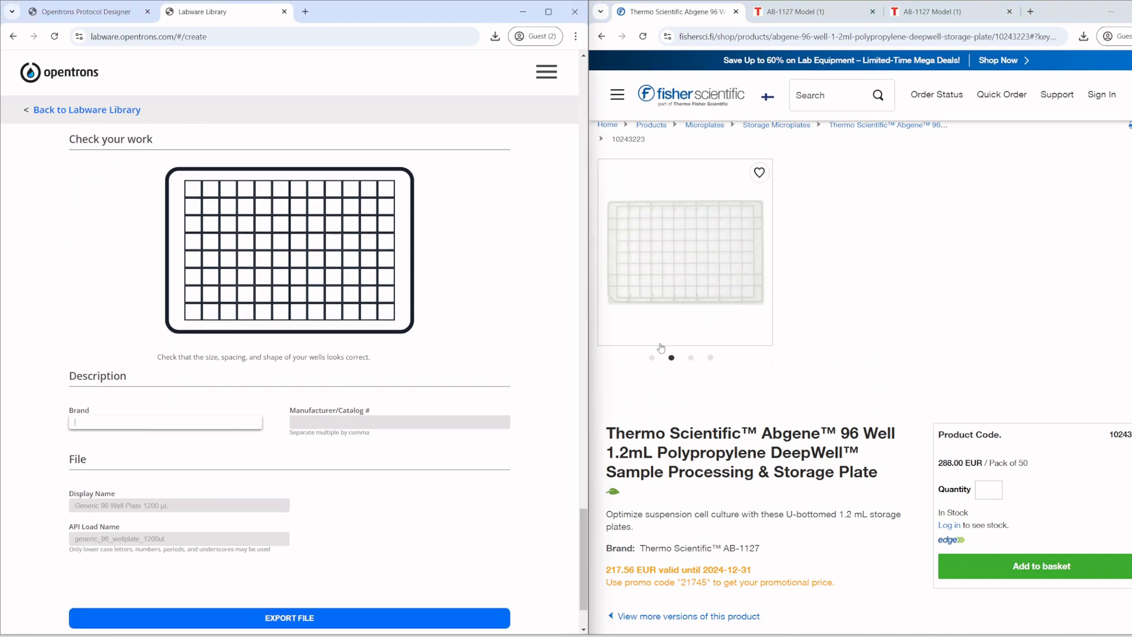
left_click_drag(607, 435, 823, 439)
key("ctrl+c")
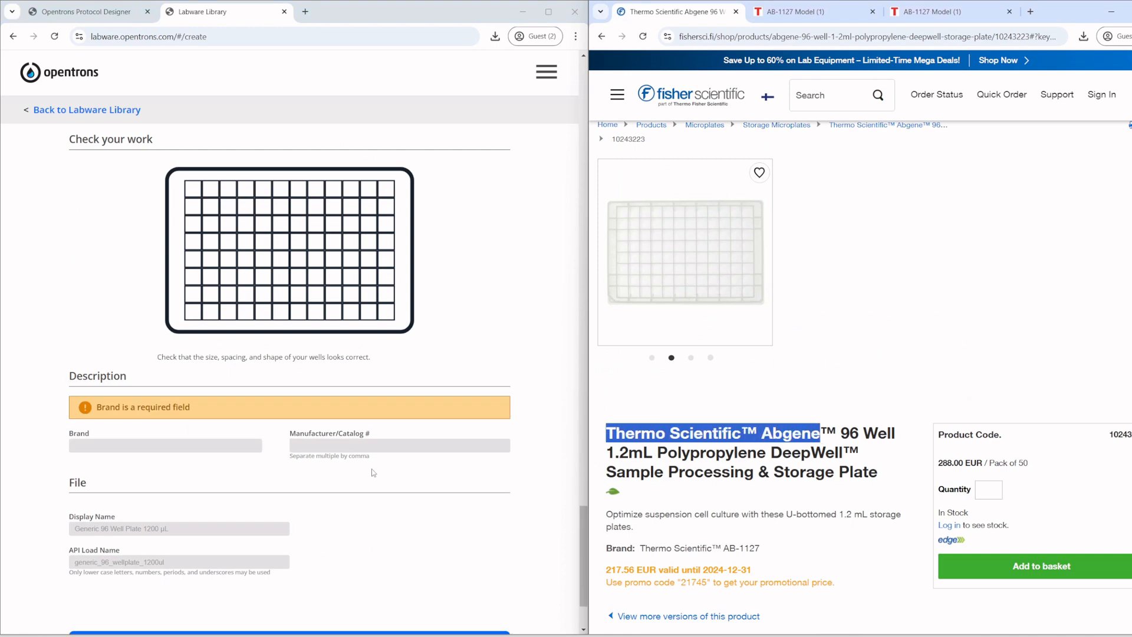
left_click(229, 445)
key("ctrl+v")
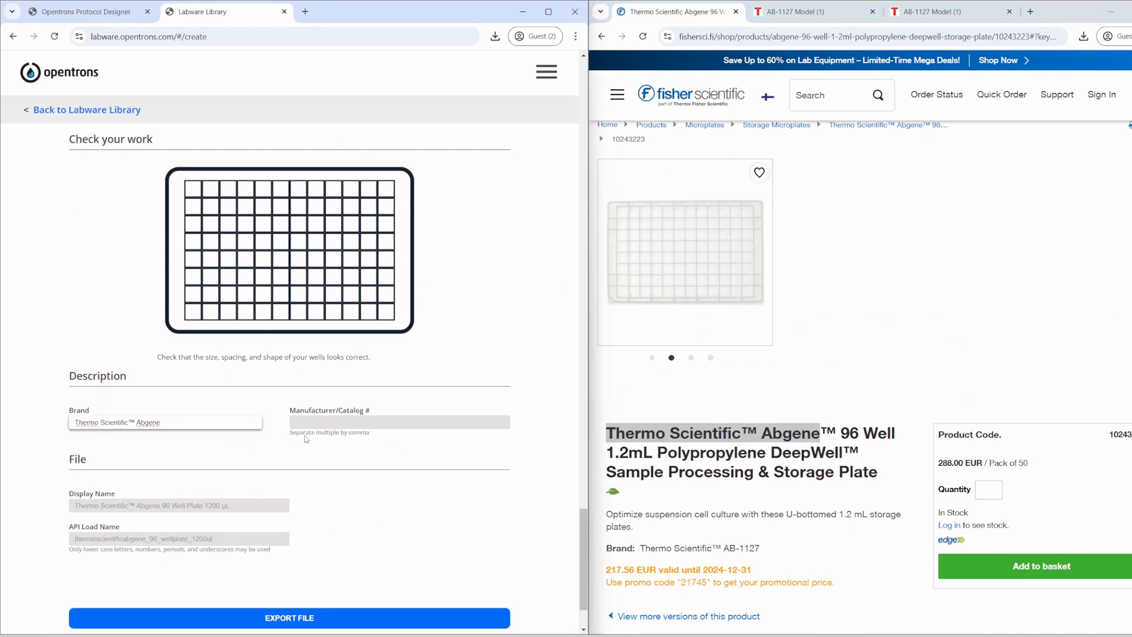
Set the manufacturer catalog number to AB-1127, copied from the product page.
left_click(455, 421)
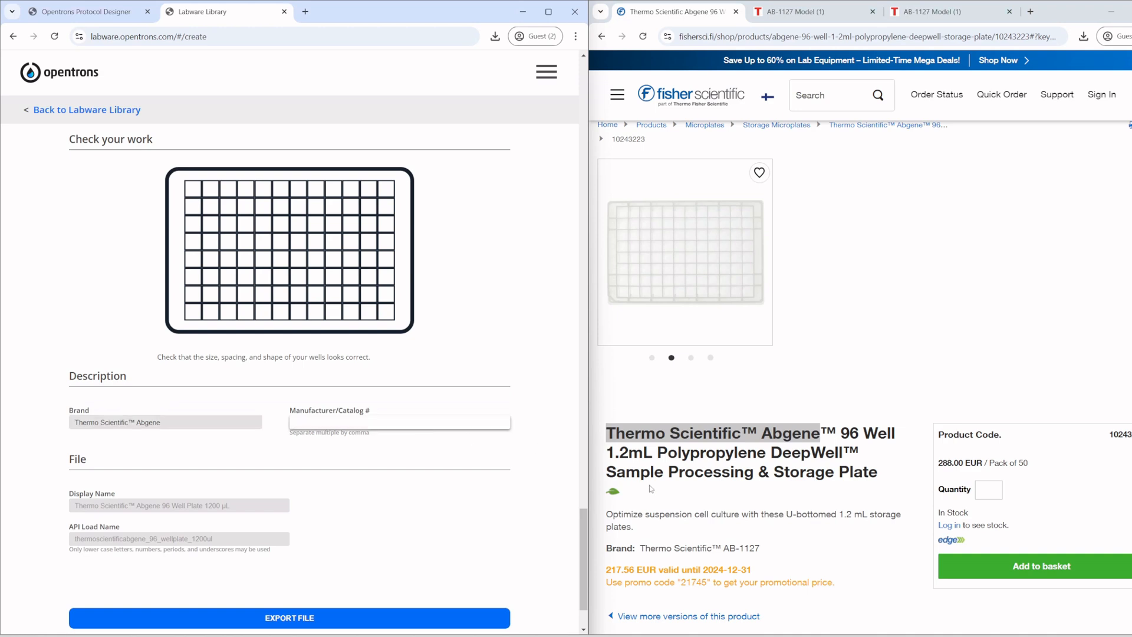
scroll(715, 542, "down", 2)
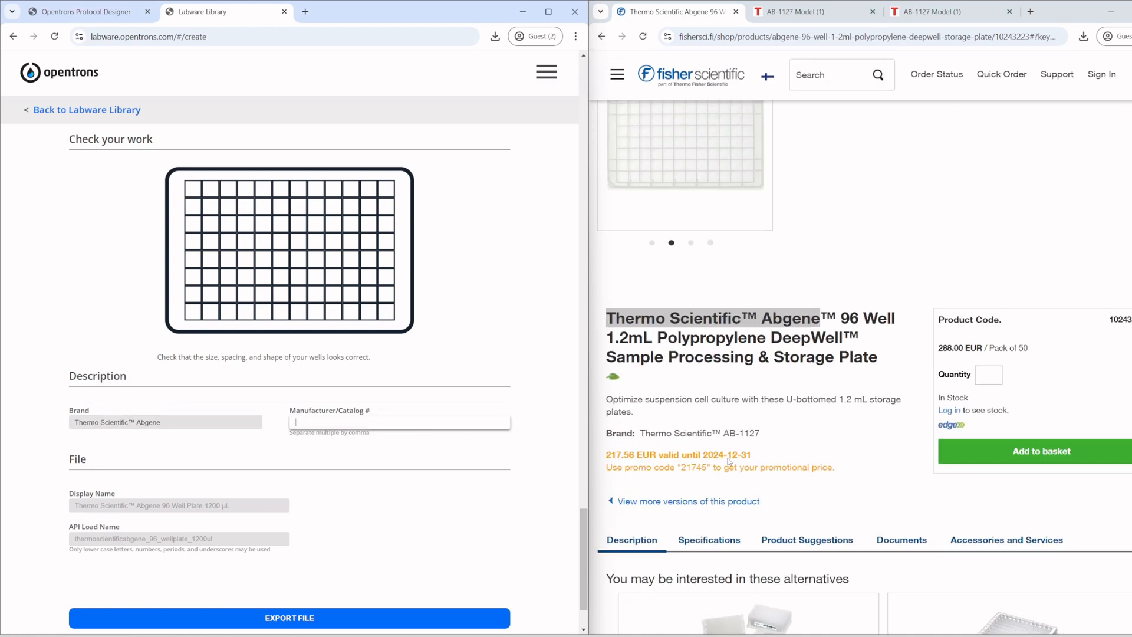
left_click_drag(726, 437, 762, 436)
key("ctrl+c")
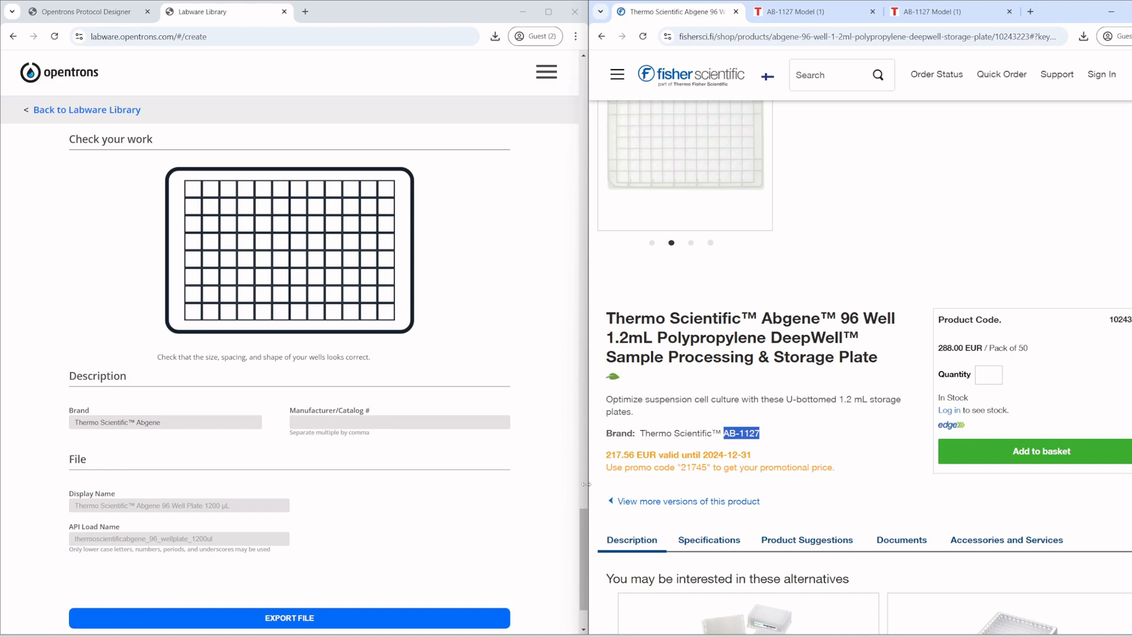
left_click(401, 423)
key("ctrl+v")
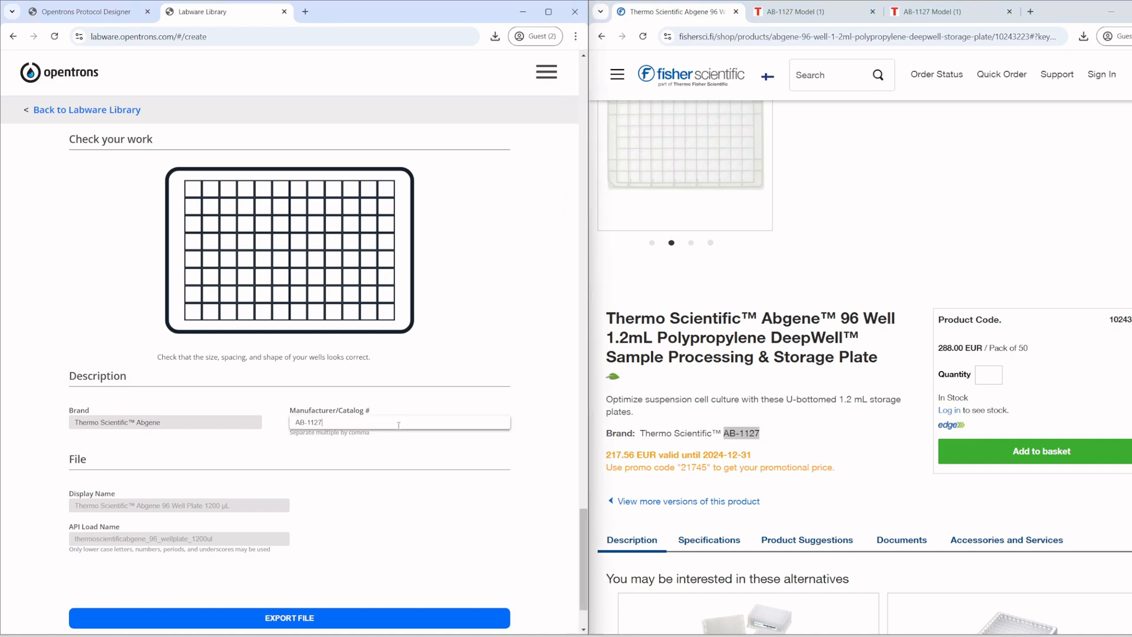
left_click(348, 472)
Enter abgene_well_plate as the labware's display name.
scroll(269, 484, "down", 2)
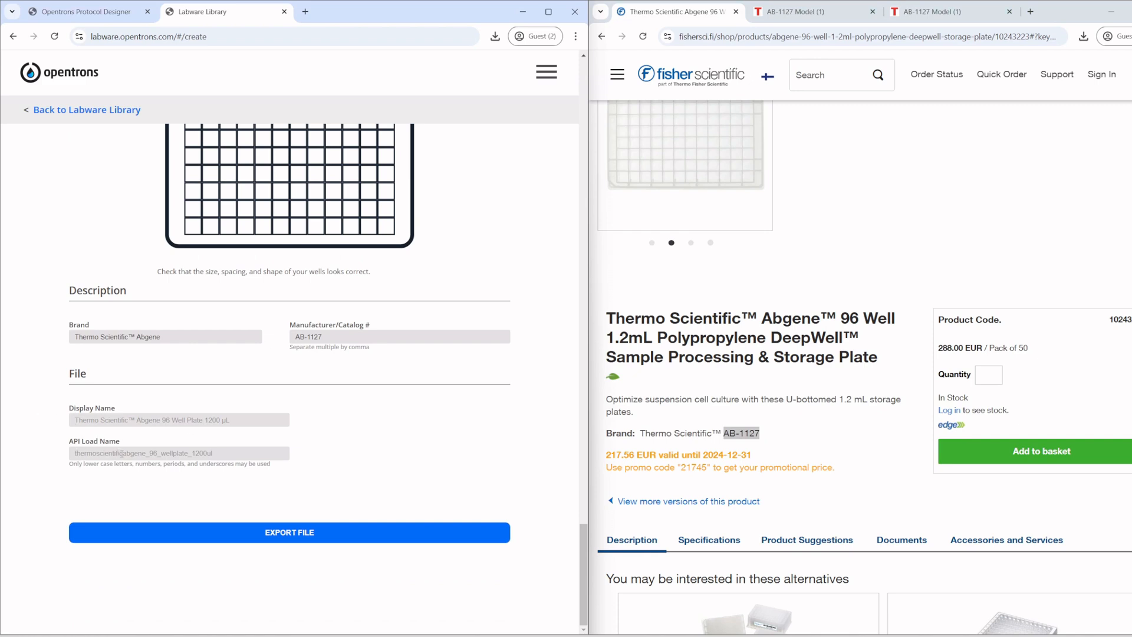
left_click(109, 416)
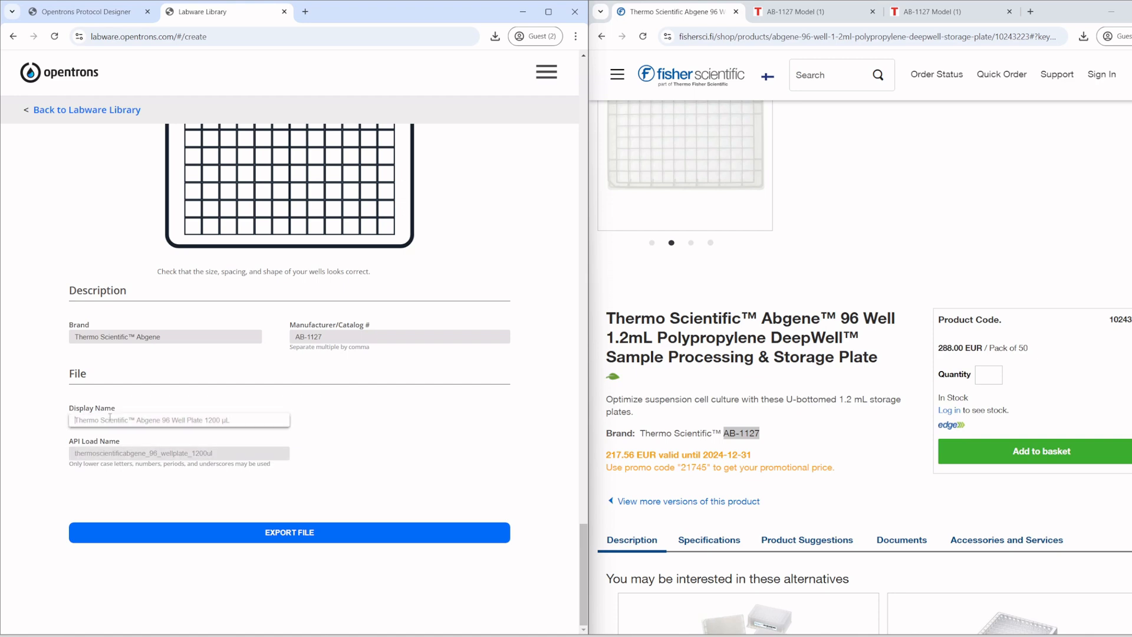
type("abgene_well_plate")
key("Tab")
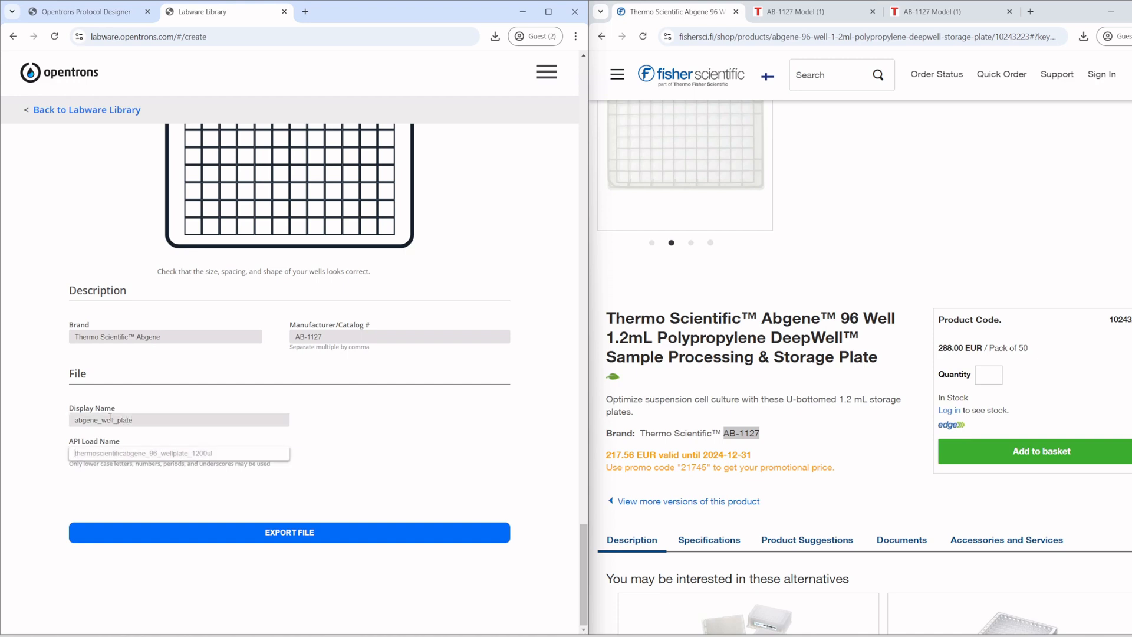
Set the display name to "Abgene Well Plate 96 wells" and the API load name to abgene_96_well_1200ul.
double_click(109, 417)
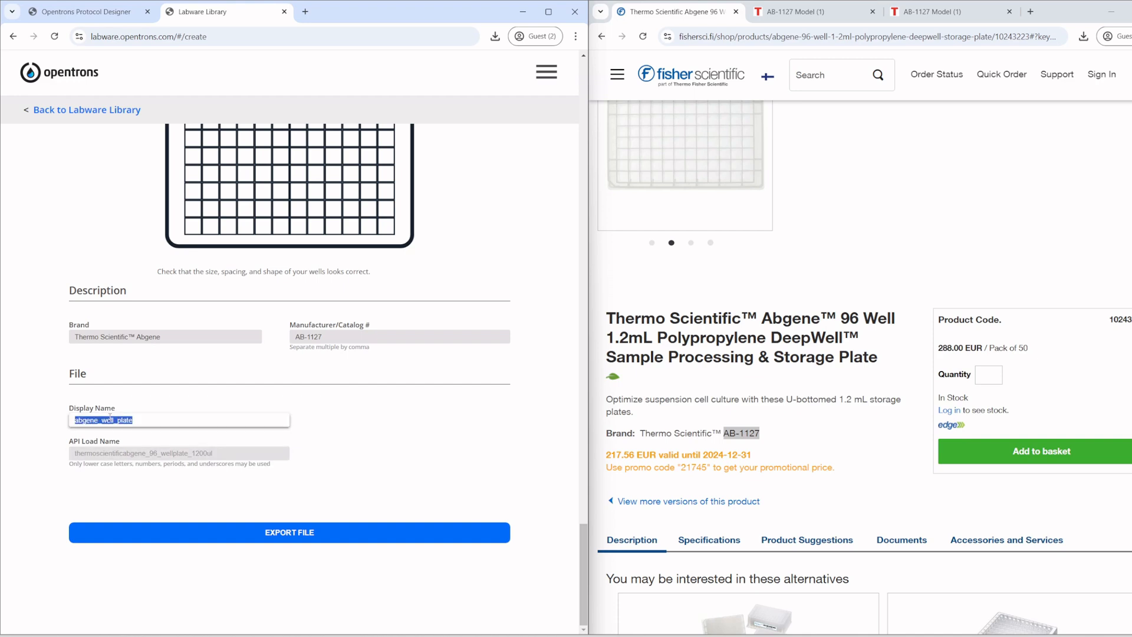
type("Abgene Well Plate 96")
left_click(109, 454)
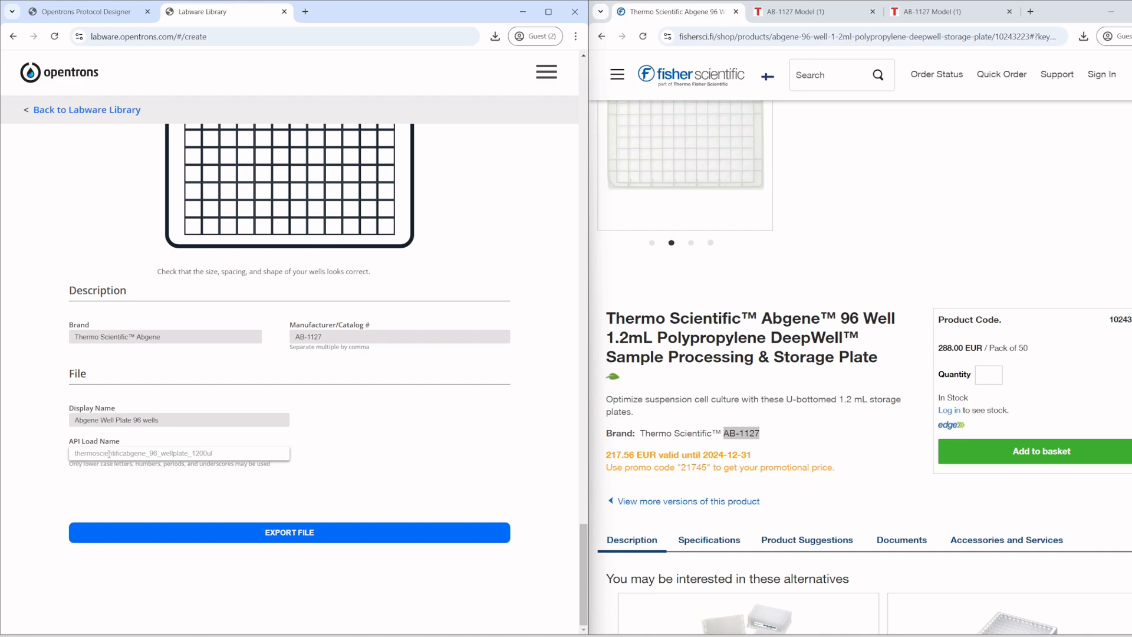
type("abgene_96_well_1200ul")
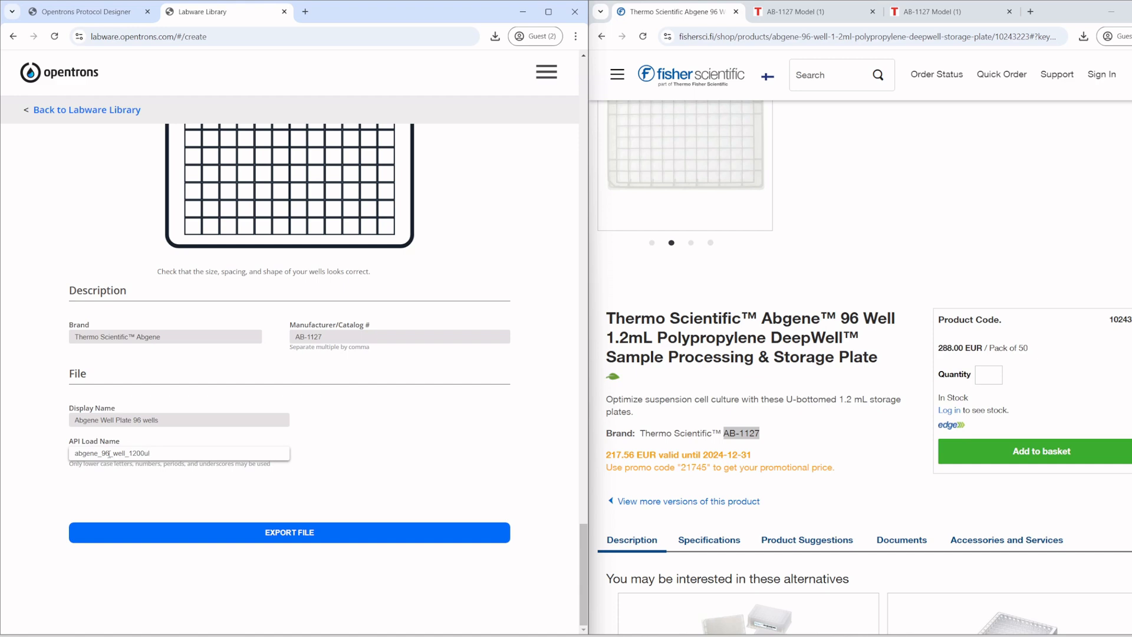
Export the labware definition to the Downloads folder as abgene_96_well_1200ul.json.
left_click(315, 532)
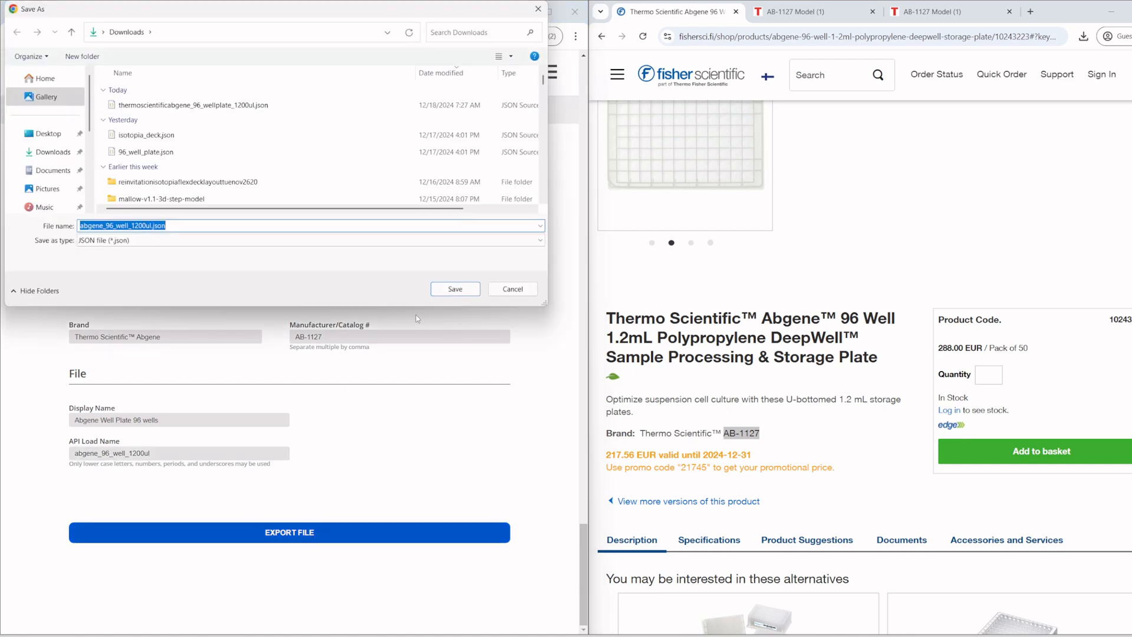
left_click(455, 289)
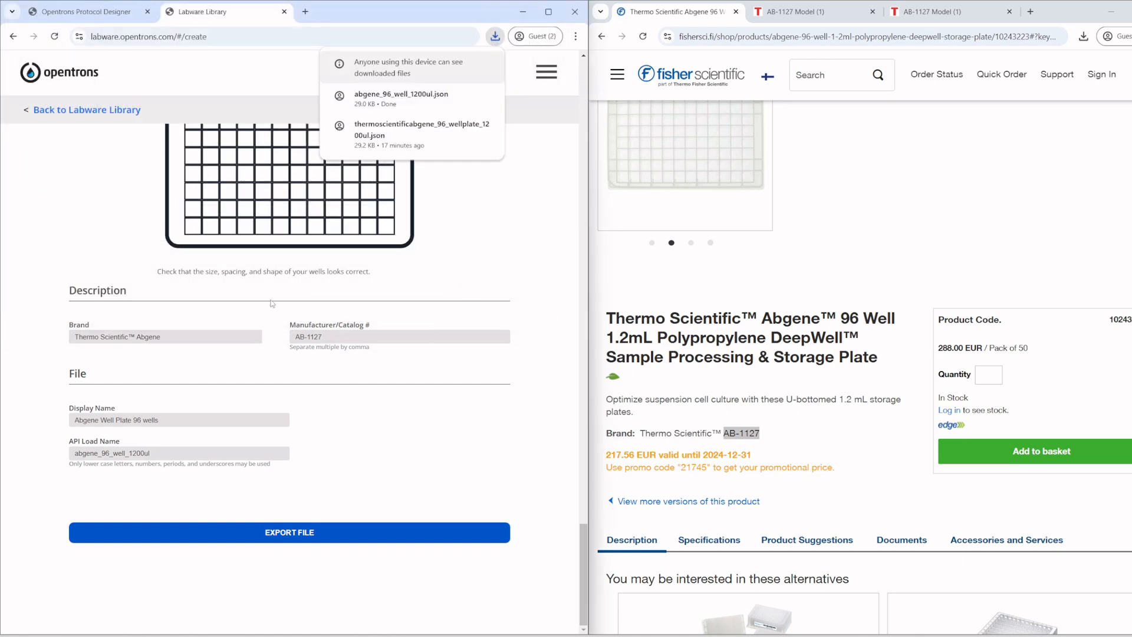
left_click(463, 273)
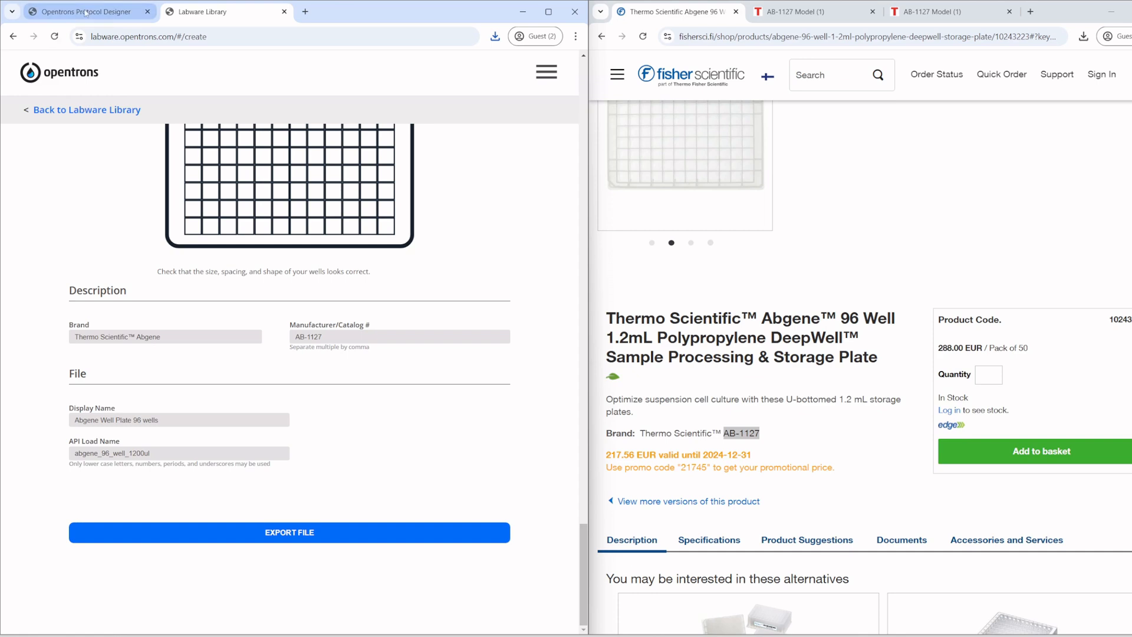
Switch to Opentrons Protocol Designer and open the labware choices for deck slot C2.
left_click(57, 14)
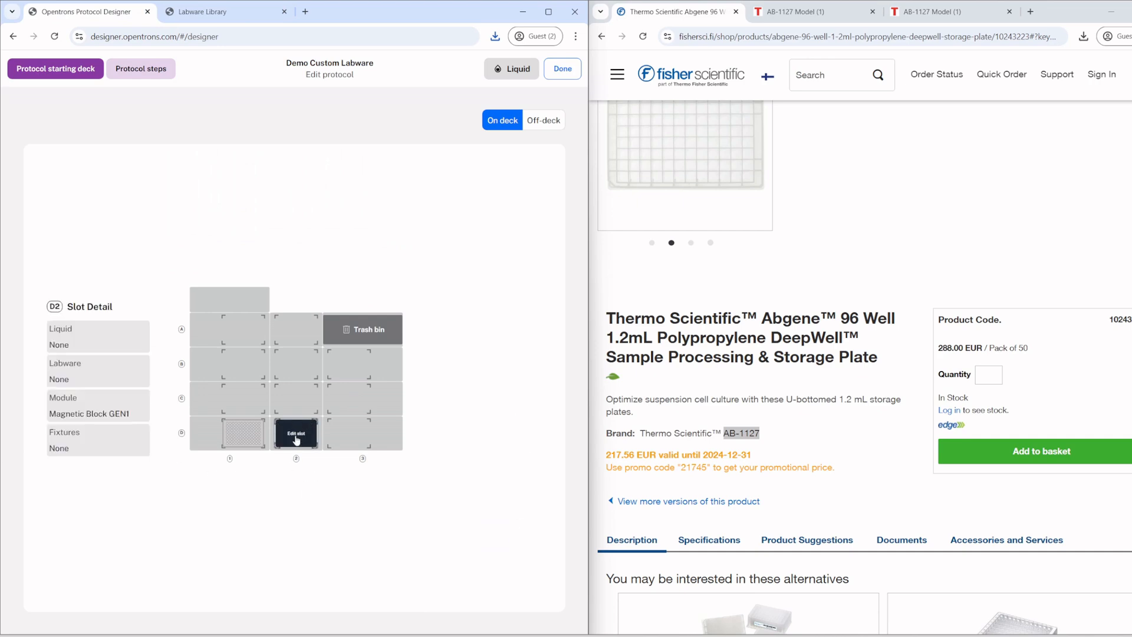
mouse_move(293, 403)
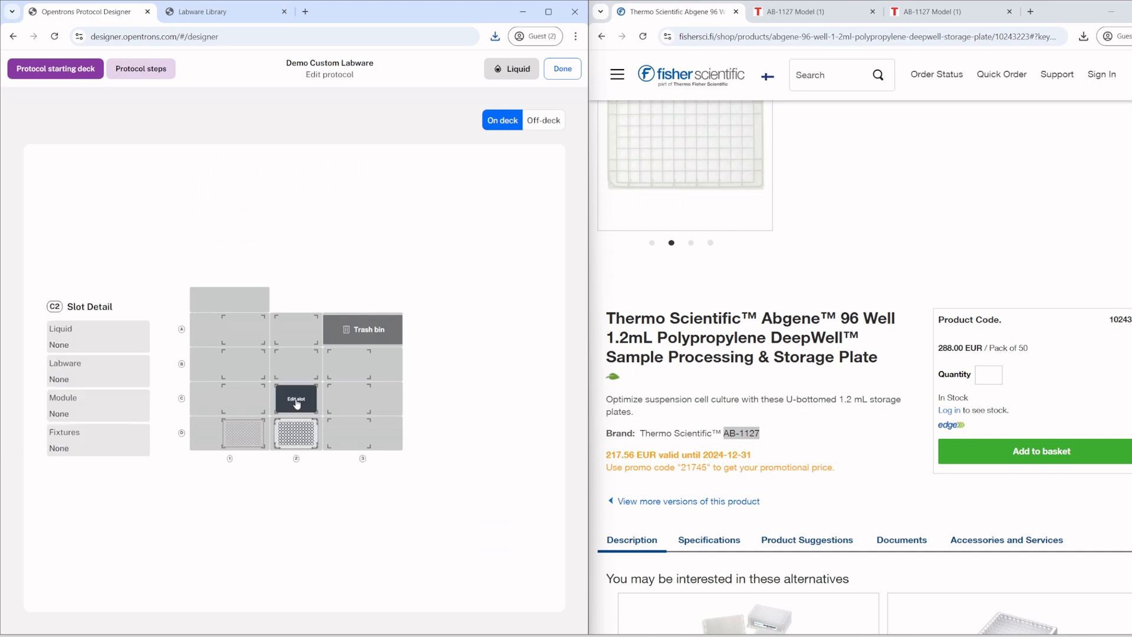
left_click(296, 404)
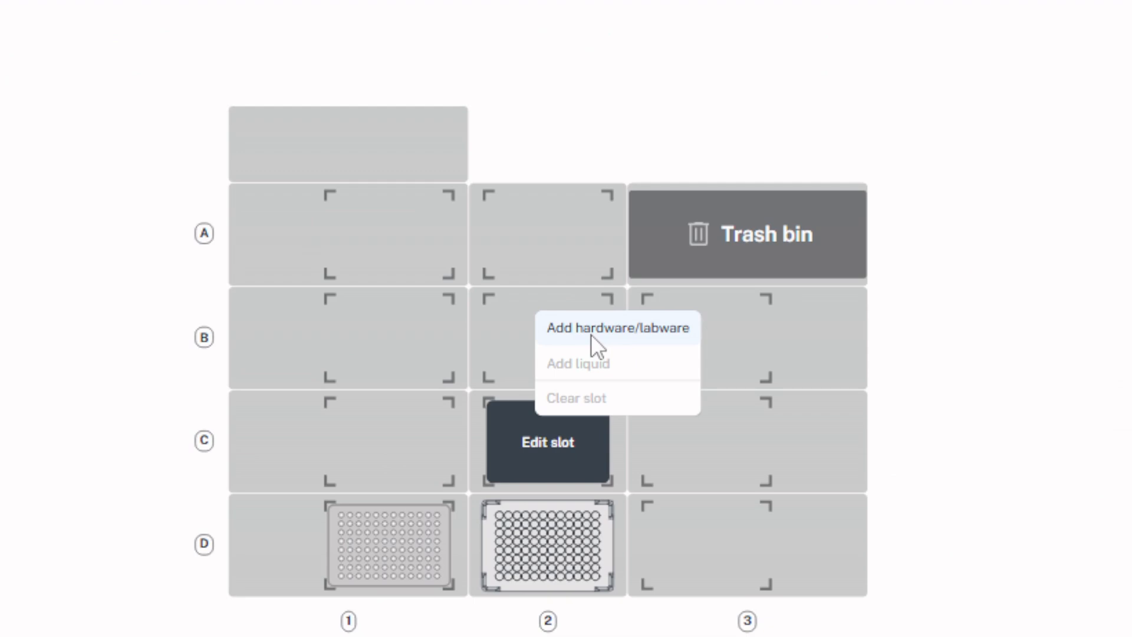
left_click(591, 333)
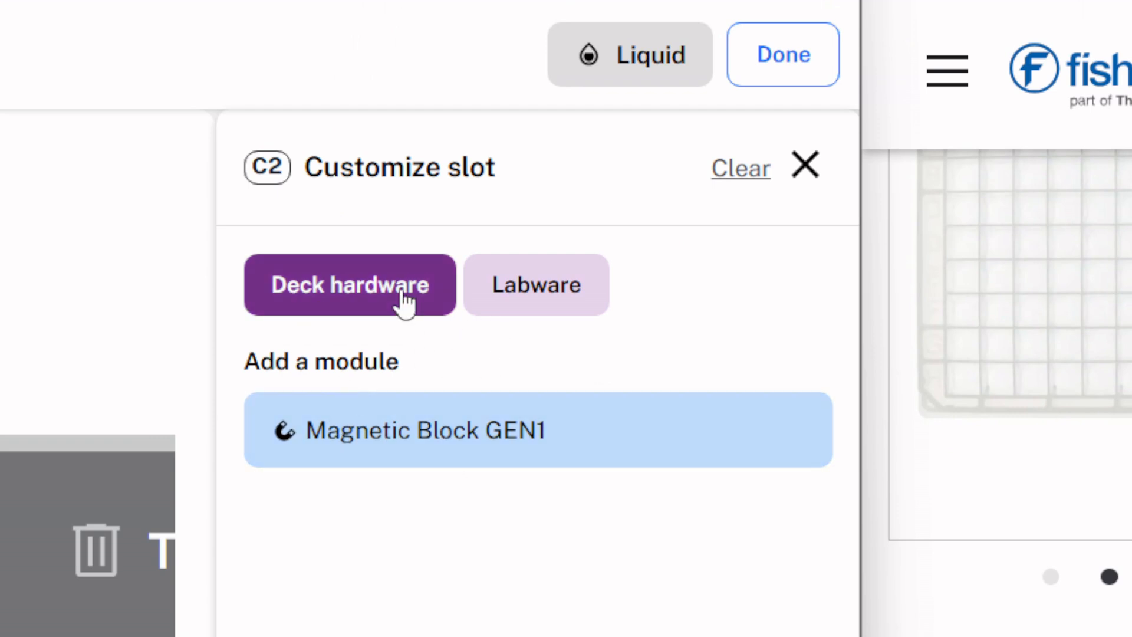
left_click(572, 293)
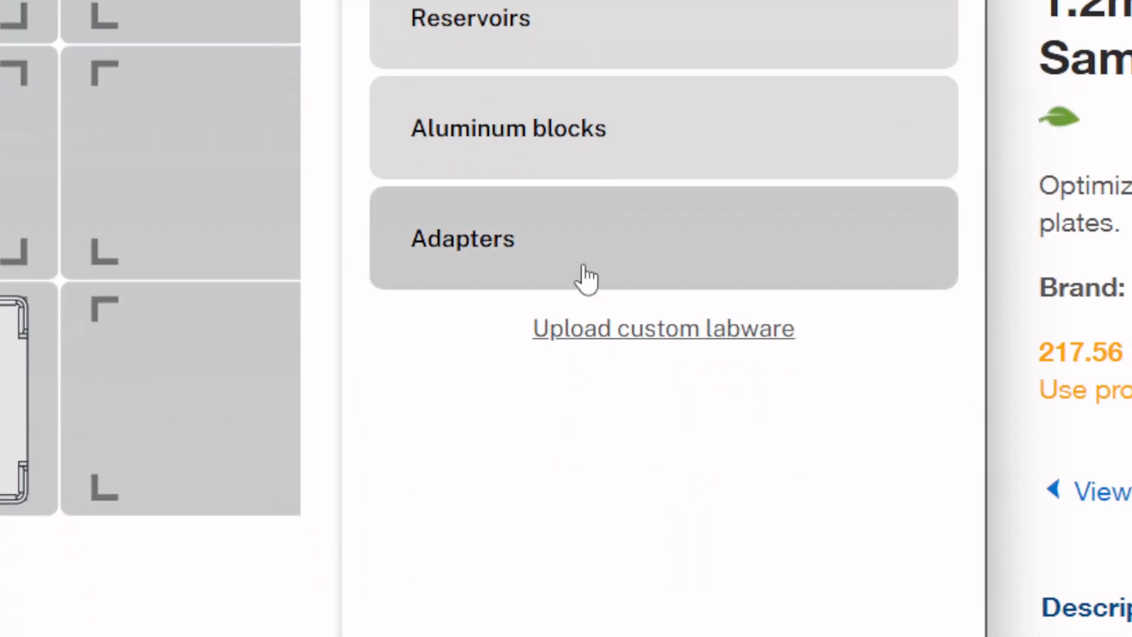
Upload the custom labware definition and place Abgene Well Plate 96 wells in deck slot C2.
left_click(584, 345)
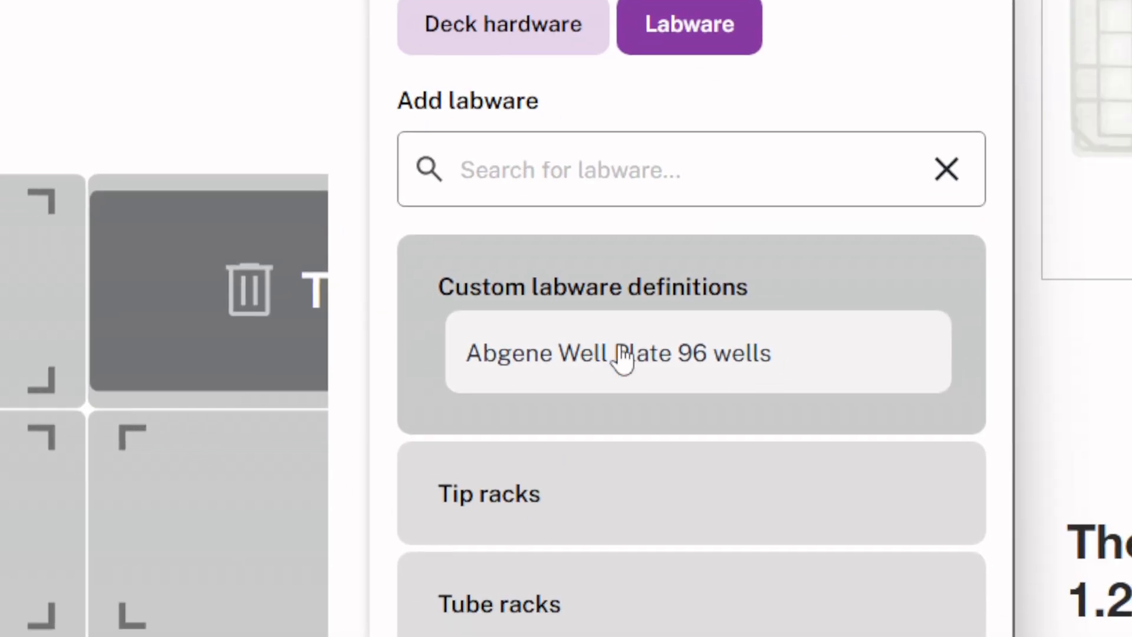
left_click(622, 356)
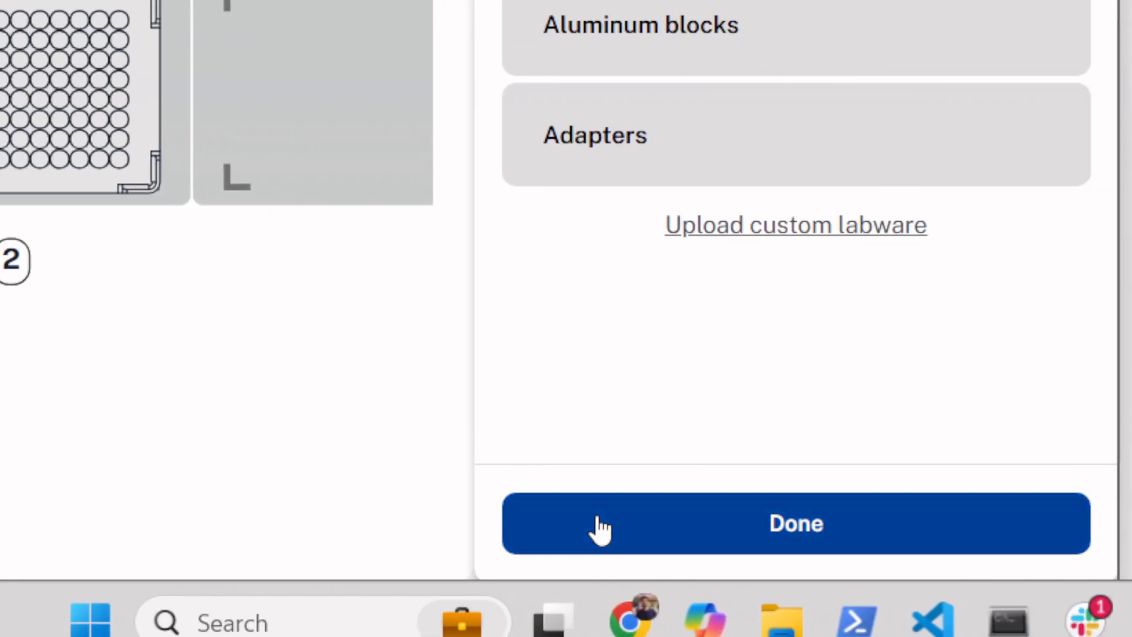
left_click(685, 526)
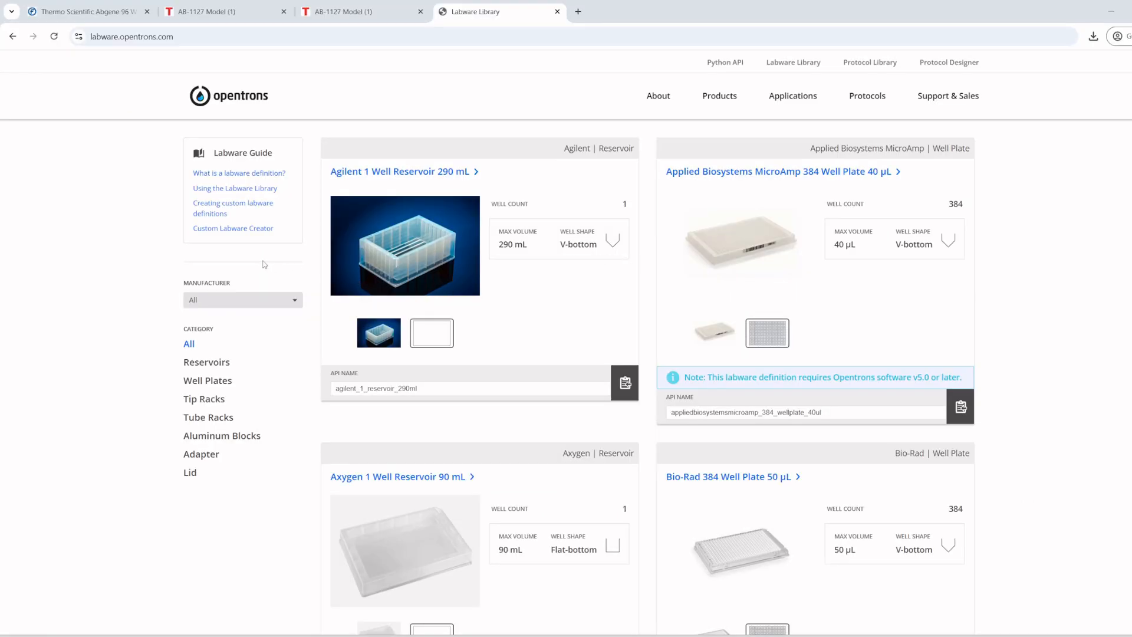
Switch to the Opentrons Labware Library's Custom Labware Creator and load the existing Abgene plate definition file for editing.
left_click(220, 230)
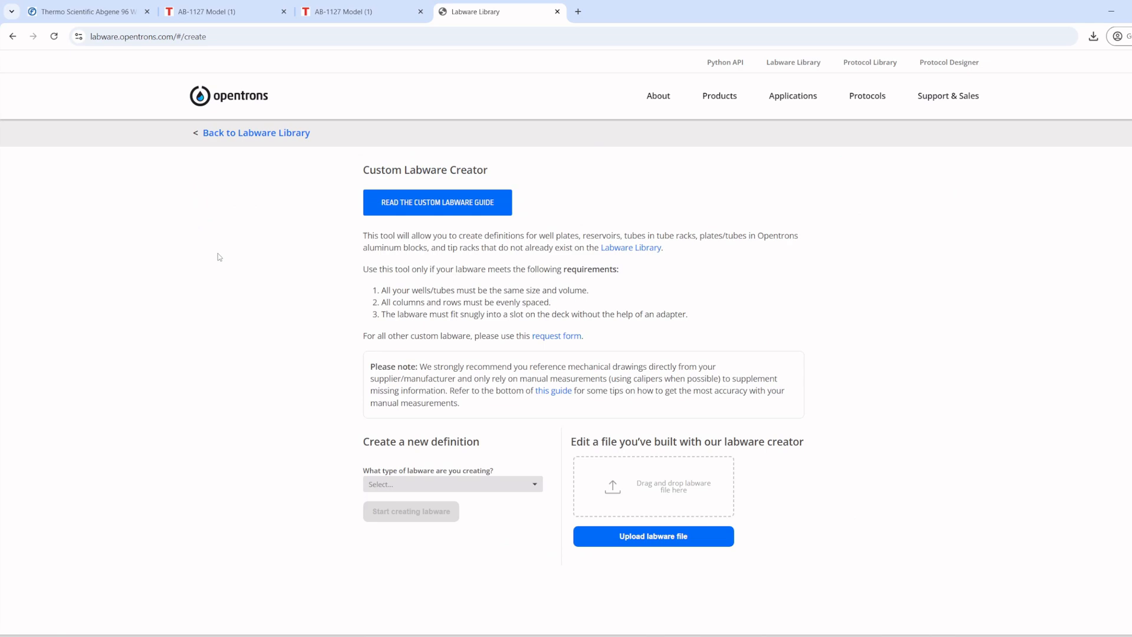
left_click(415, 485)
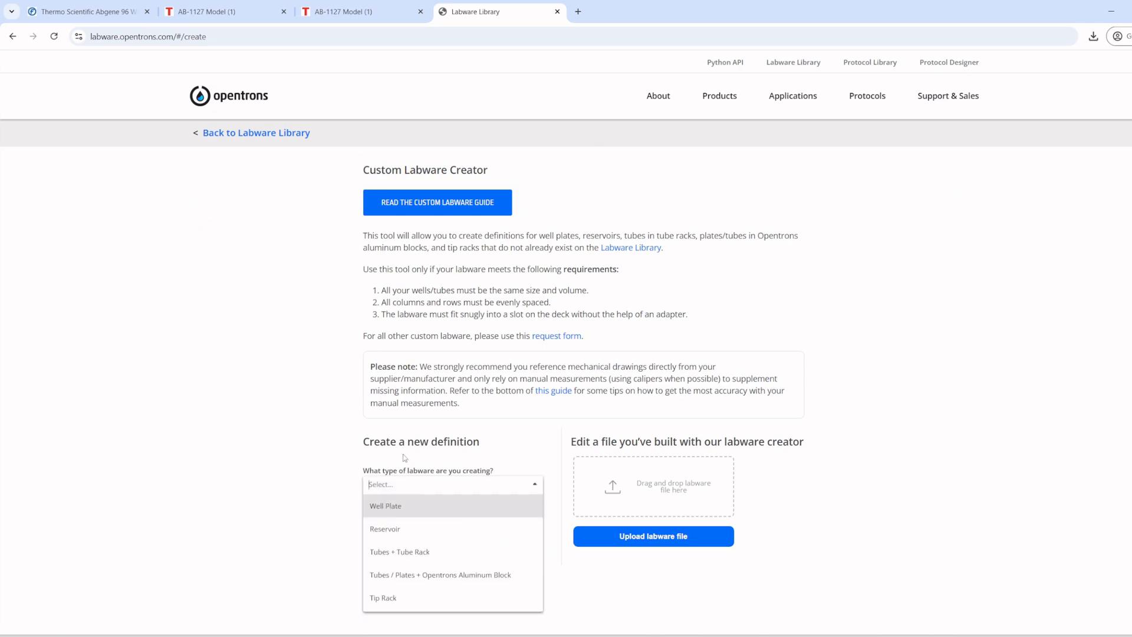
left_click(403, 460)
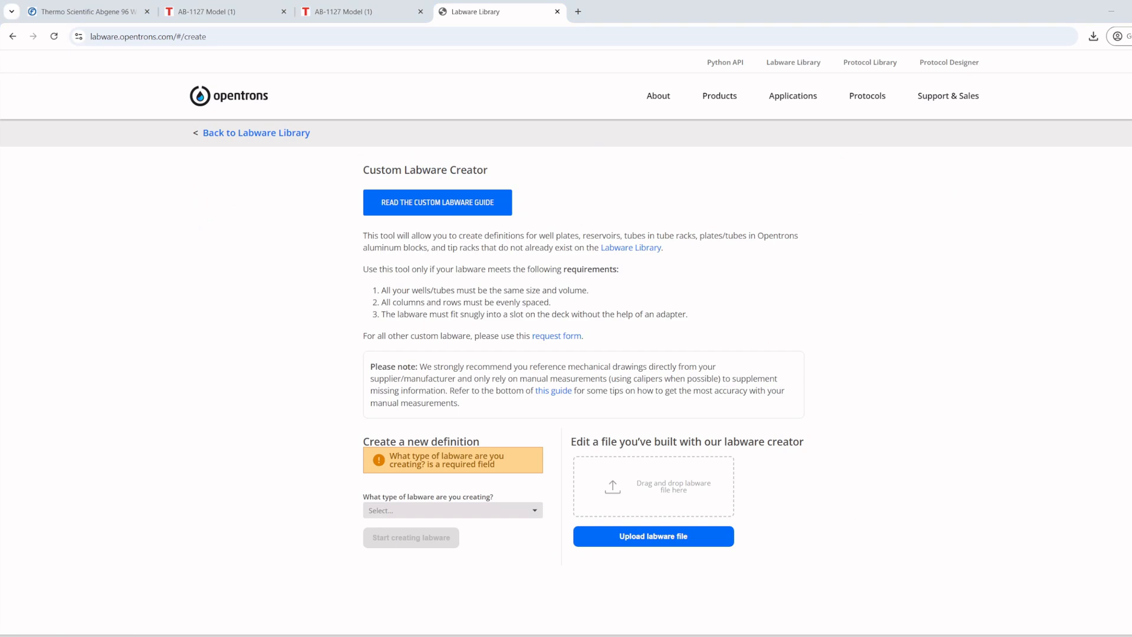
left_click_drag(603, 414, 599, 487)
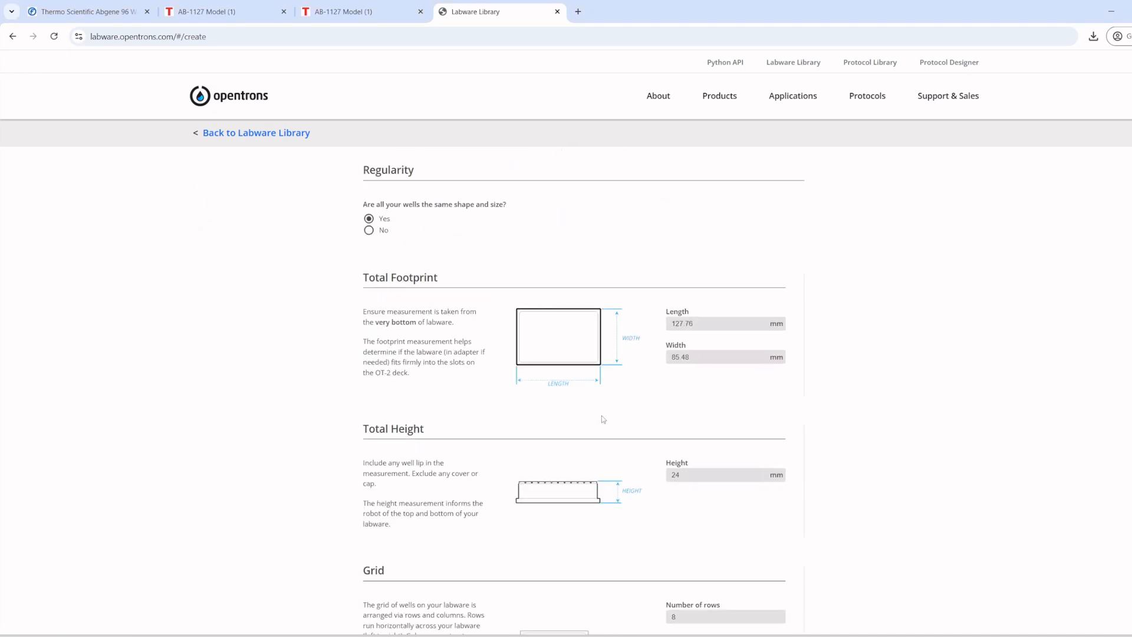
Set the well depth of the loaded plate definition to 20.5 mm and go to its file export section.
scroll(666, 427, "down", 15)
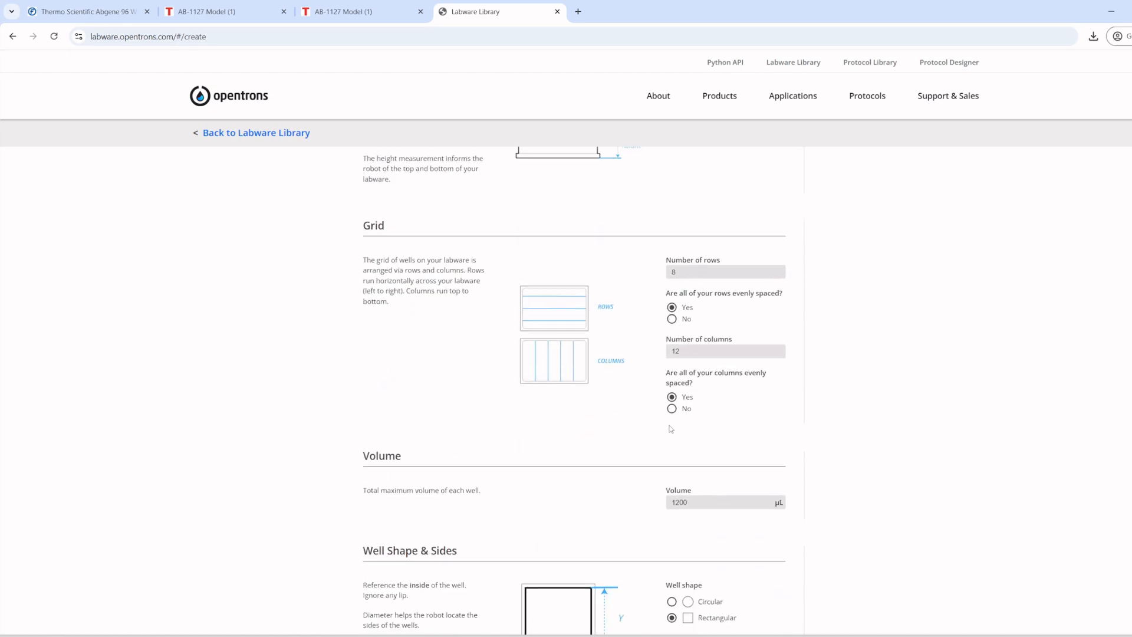
scroll(670, 429, "up", 5)
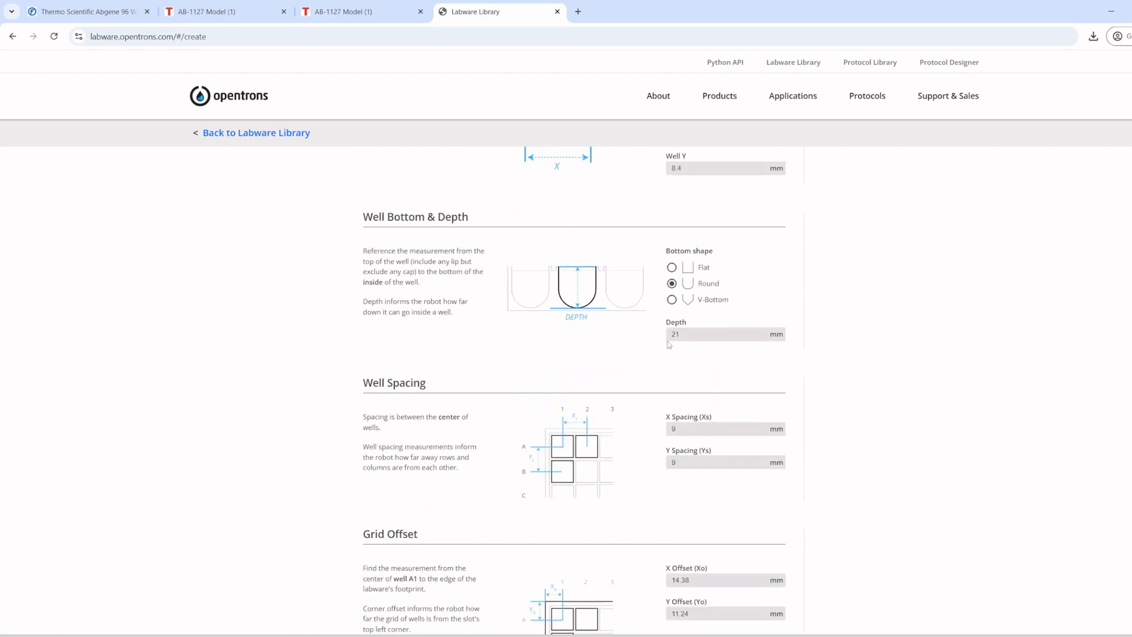
left_click(699, 333)
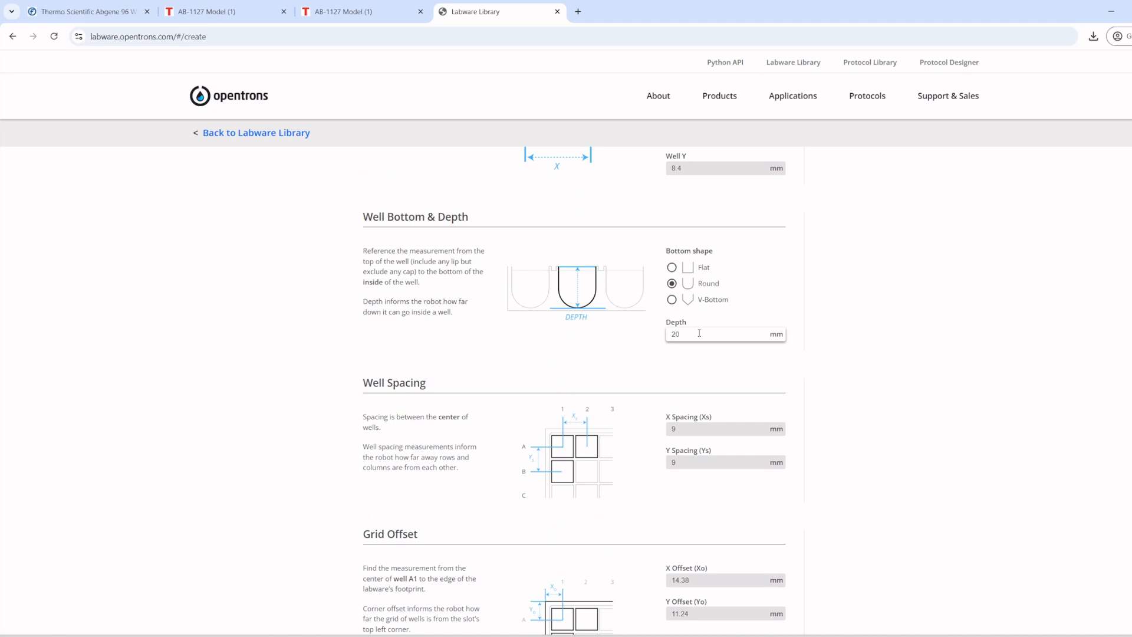
type(".5")
left_click(835, 359)
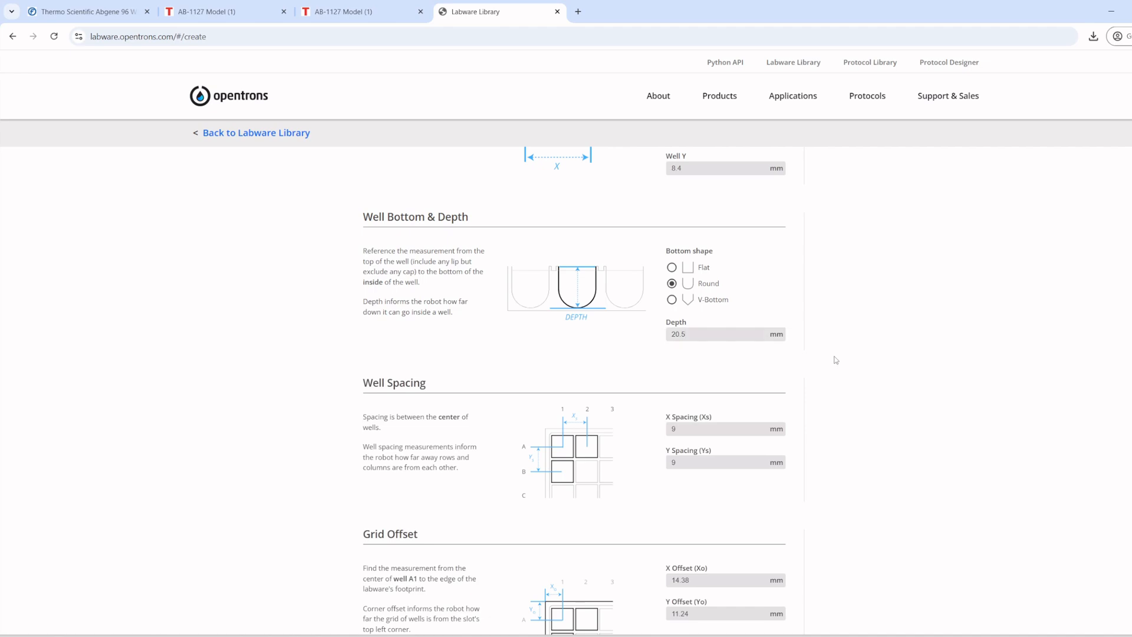
scroll(436, 477, "down", 9)
scroll(437, 476, "down", 6)
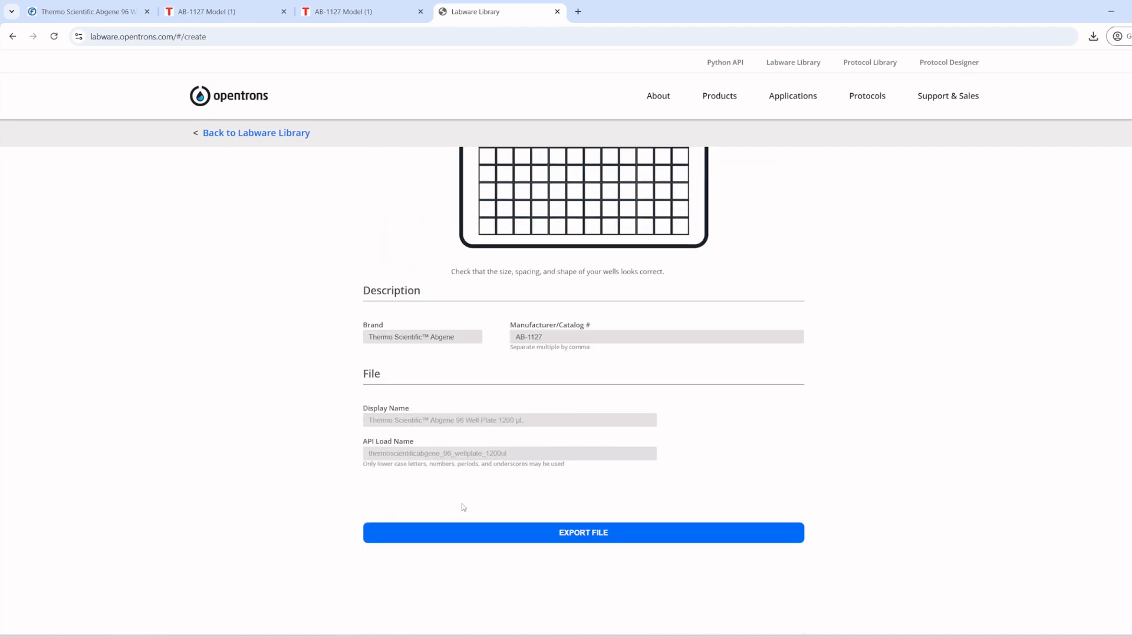